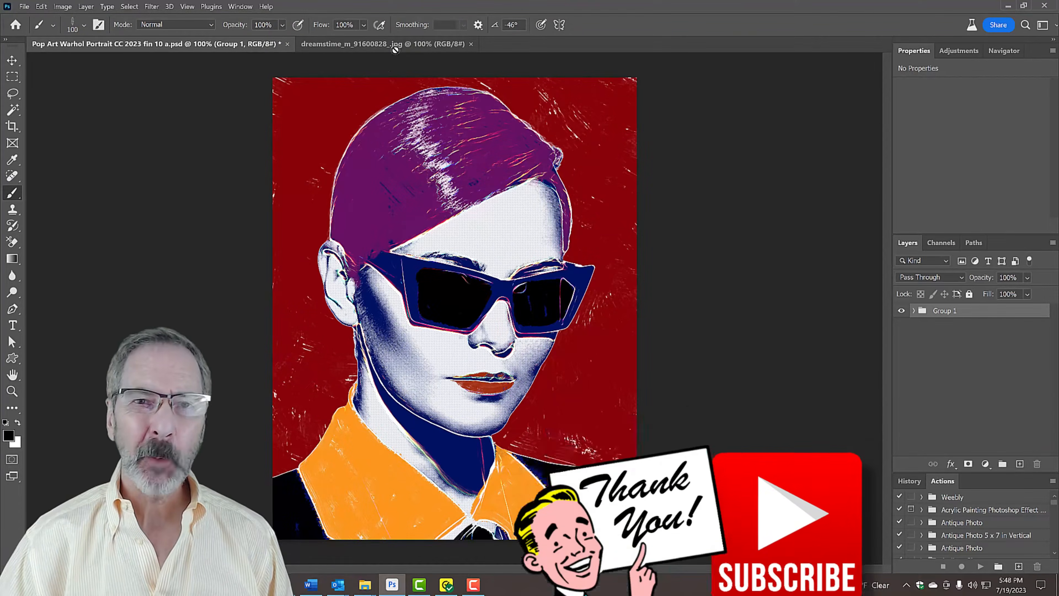
Unlock the Background layer of the dreamstime photo and remove the background around the woman
click(397, 44)
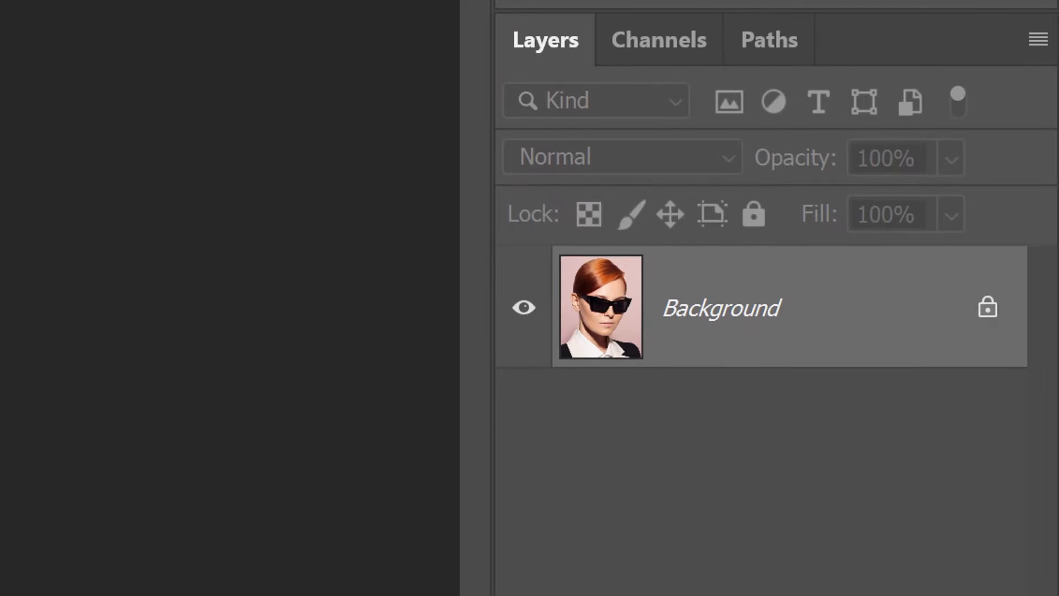
click(987, 308)
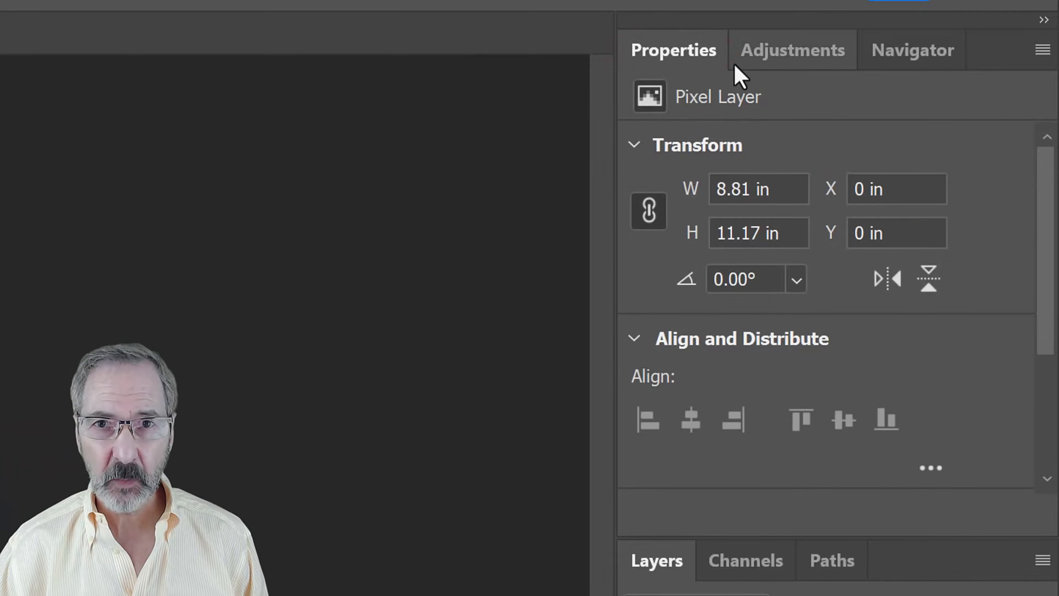
scroll(1044, 292, down, 5)
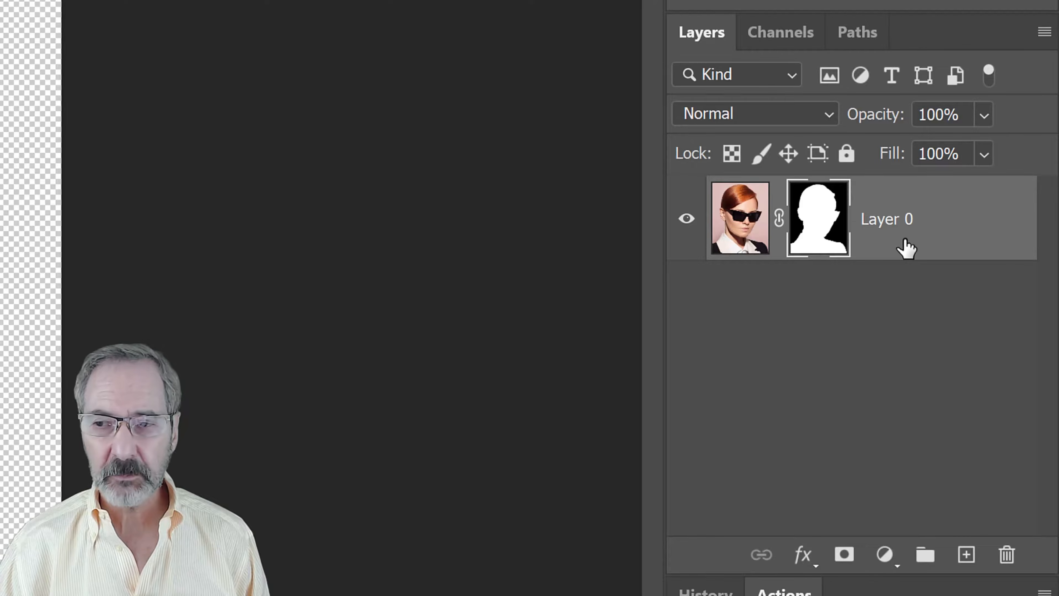
Add a new layer below the cut-out portrait and fill it with white, using the default foreground and background colours
ctrl+click(966, 559)
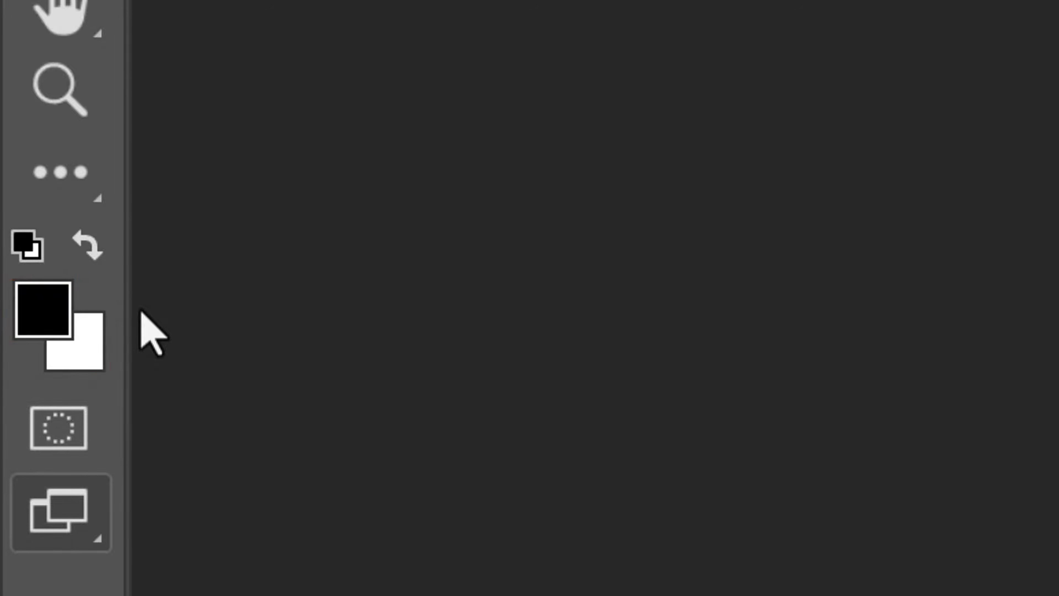
key(d)
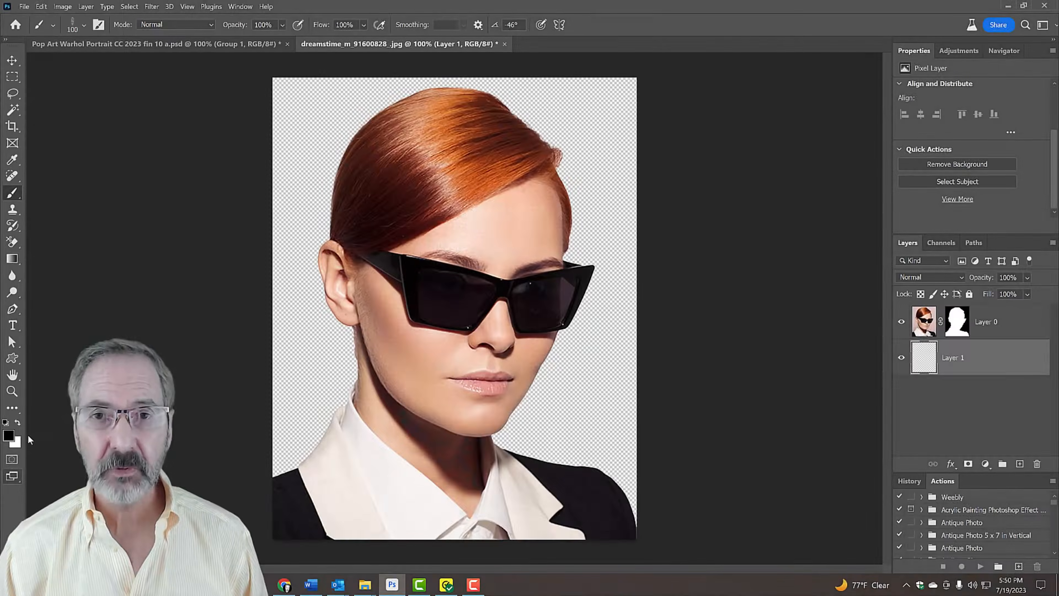
key(ctrl+Delete)
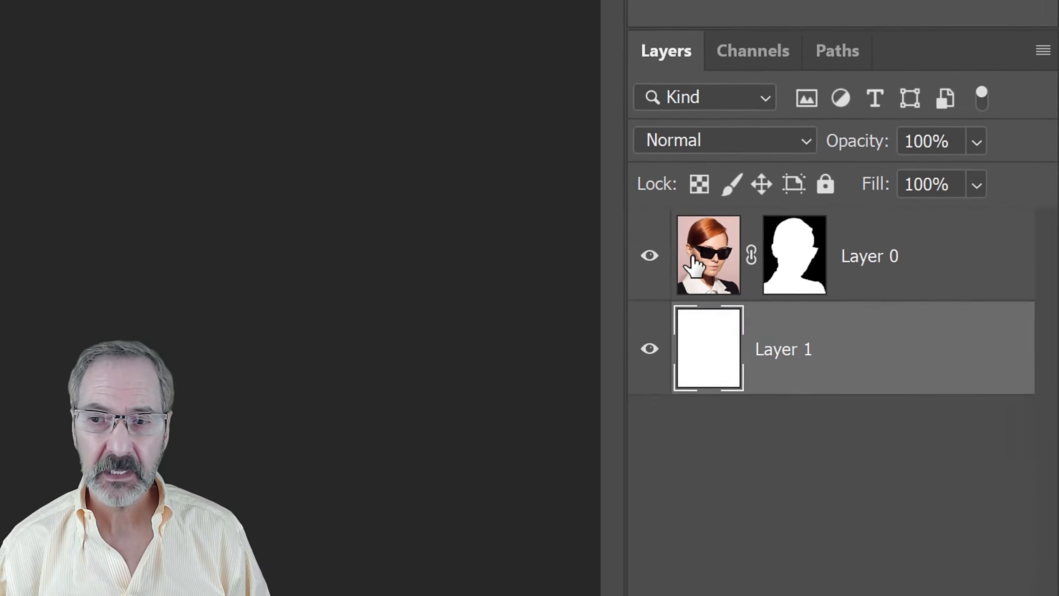
Convert the masked portrait layer, Layer 0, to a Smart Object and make a hidden duplicate above it
click(713, 259)
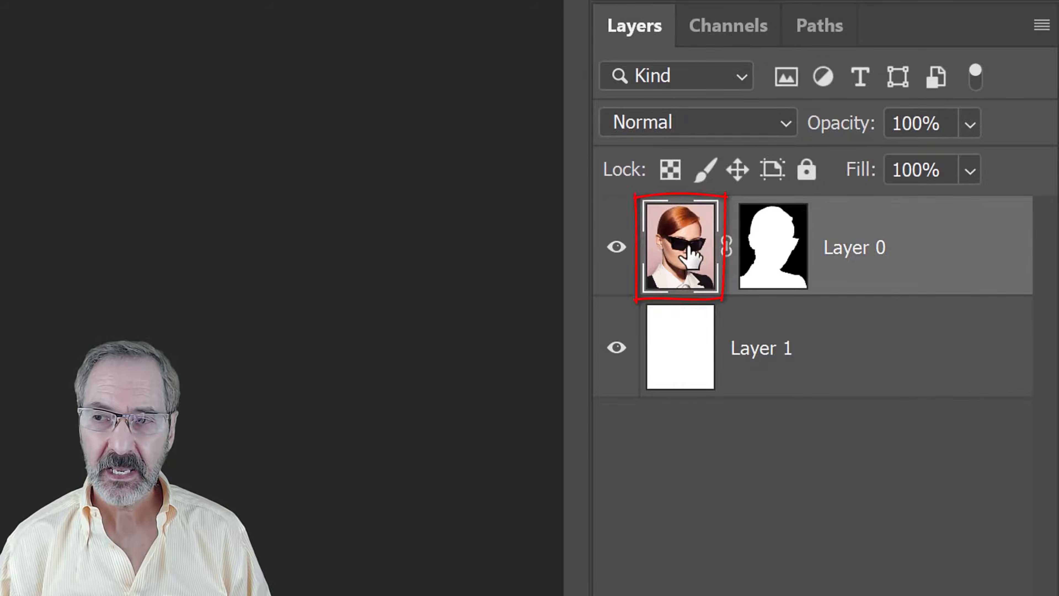
click(1041, 26)
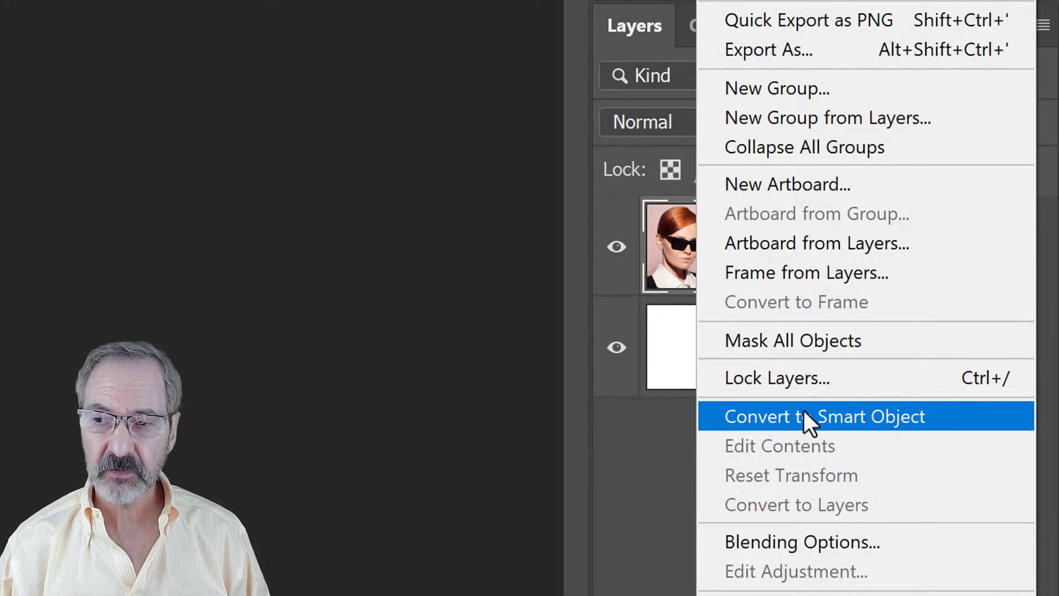
click(740, 415)
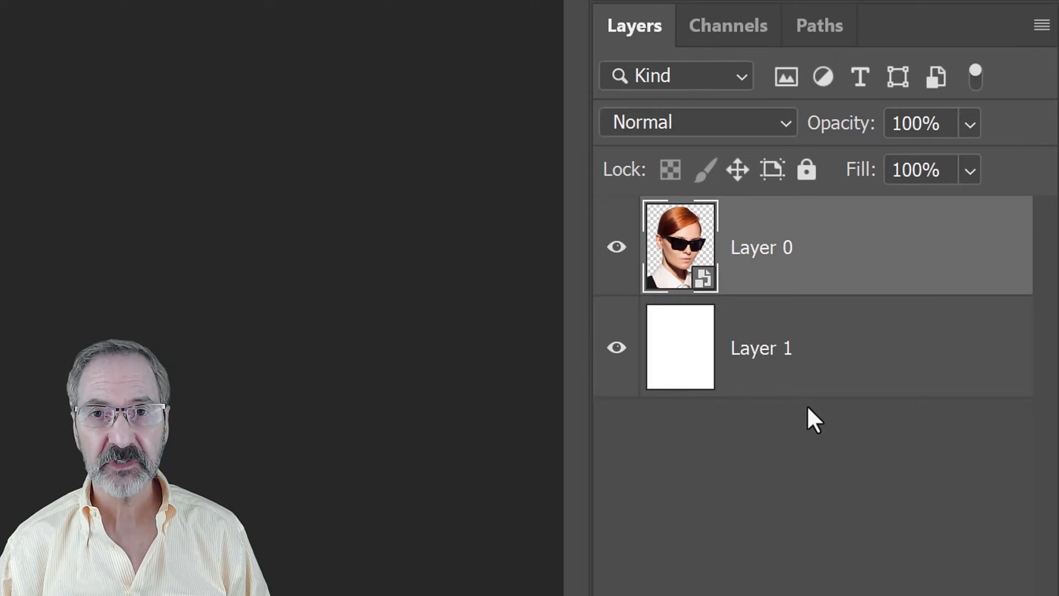
key(ctrl+j)
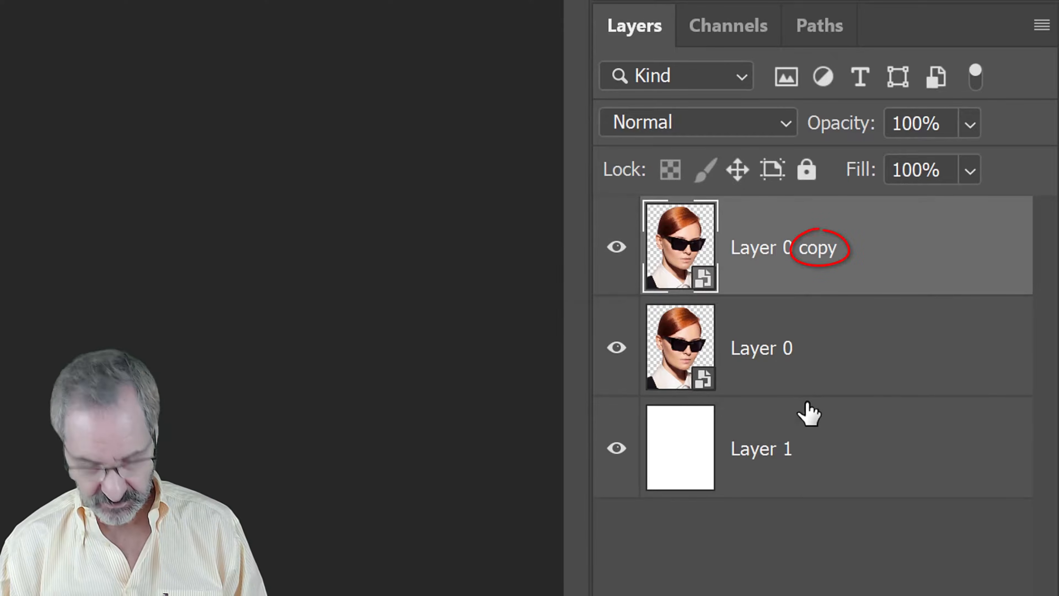
click(616, 250)
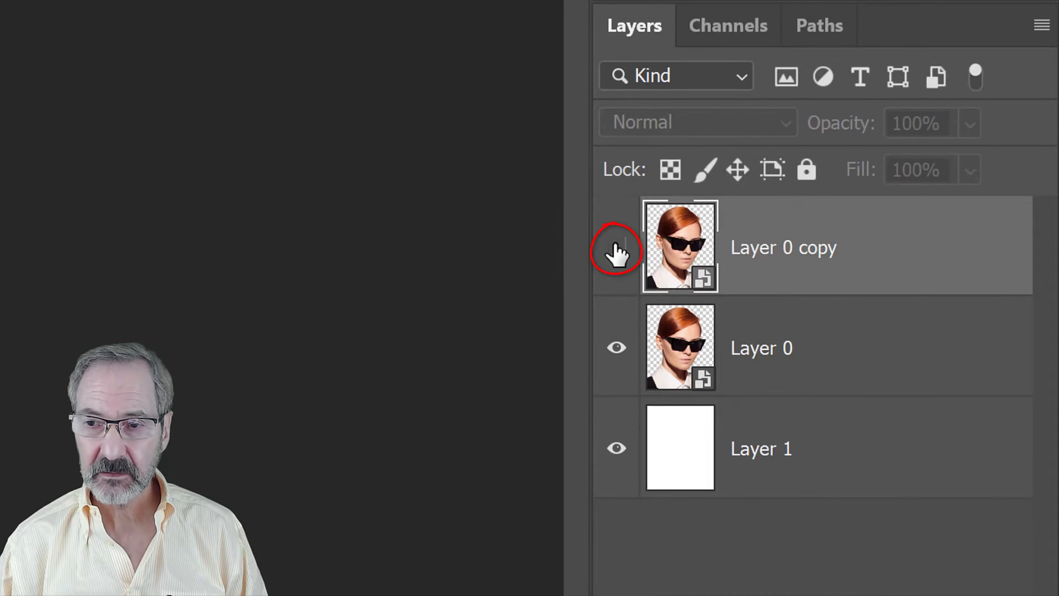
Add a Levels adjustment layer directly above the visible portrait, Layer 0
click(687, 352)
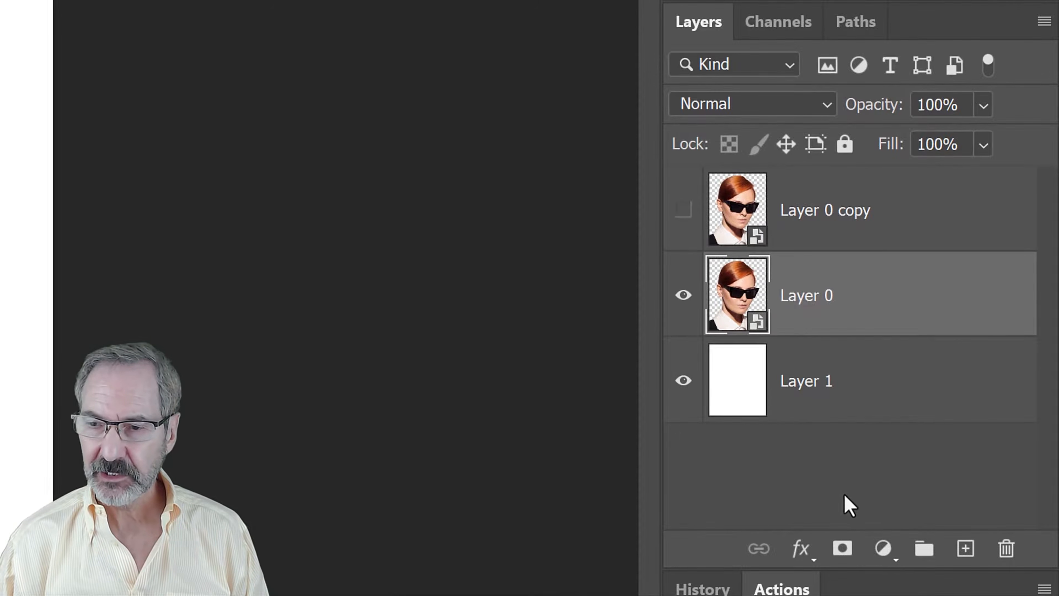
click(883, 550)
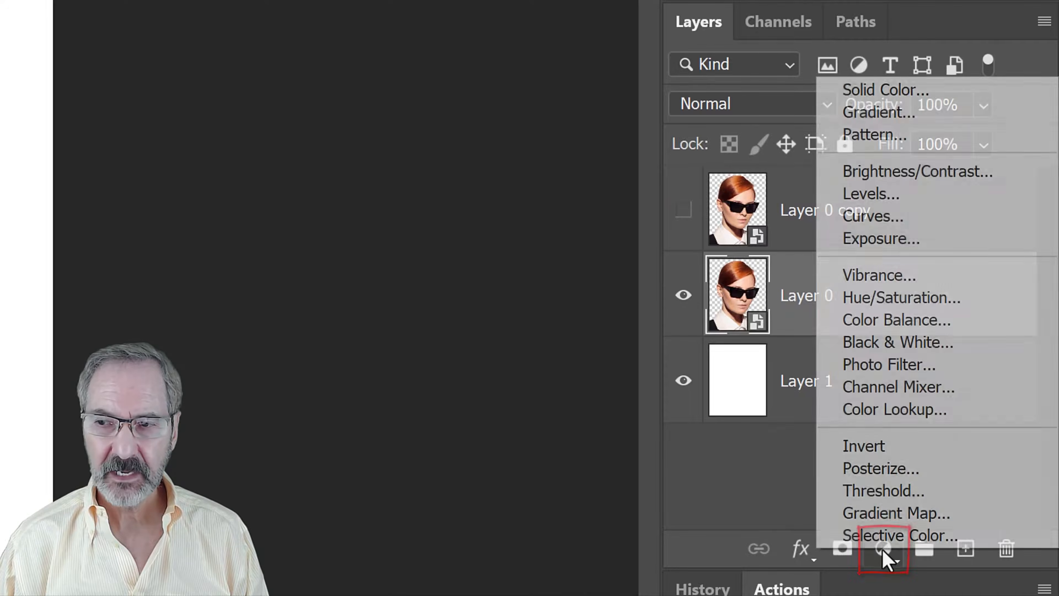
click(868, 197)
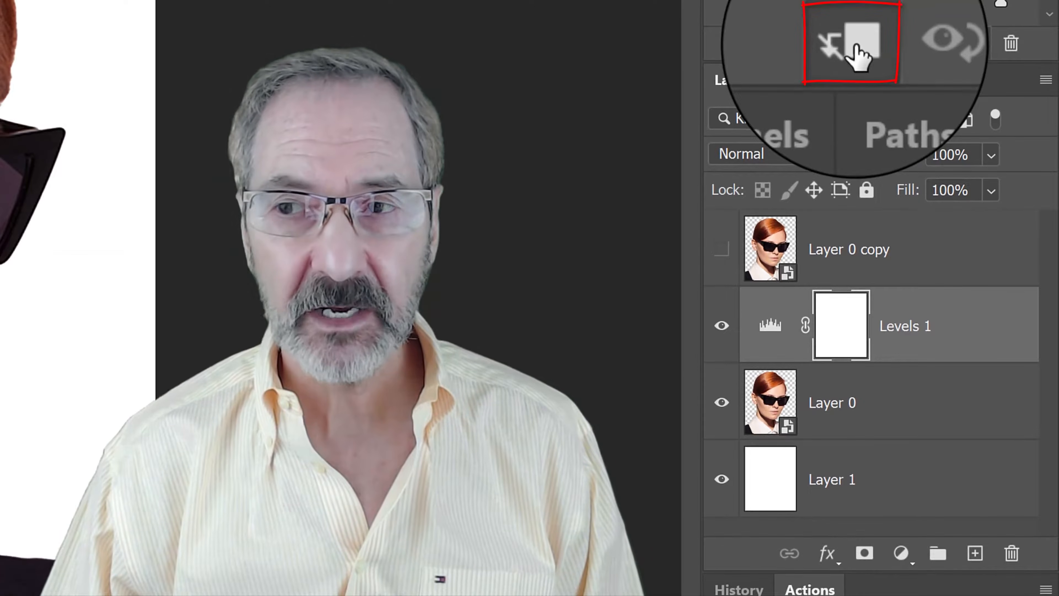
click(855, 45)
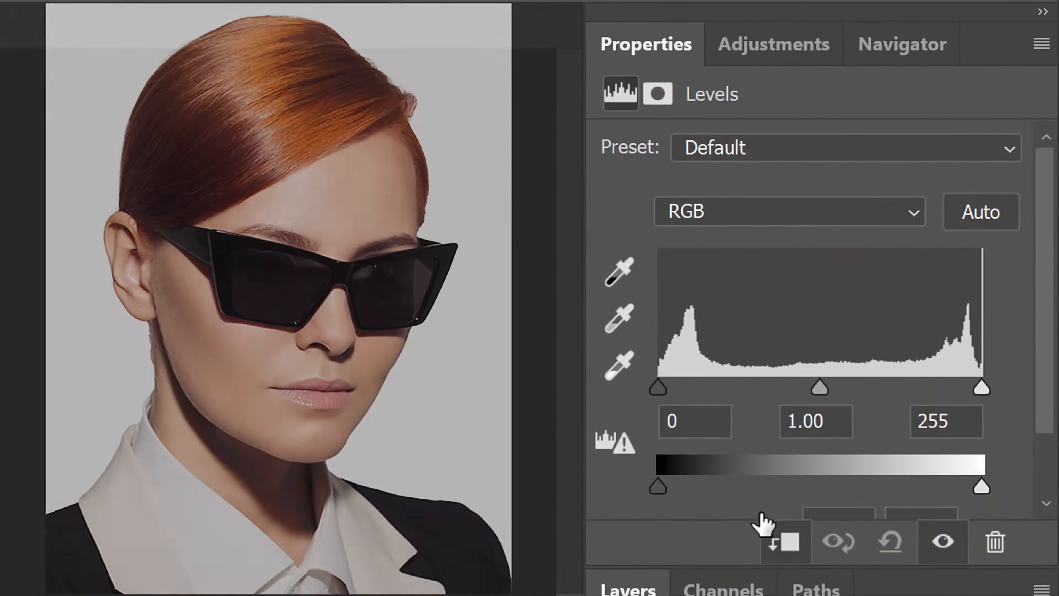
Set the Levels adjustment's input black point to 37 and its input white point to 145
click(731, 274)
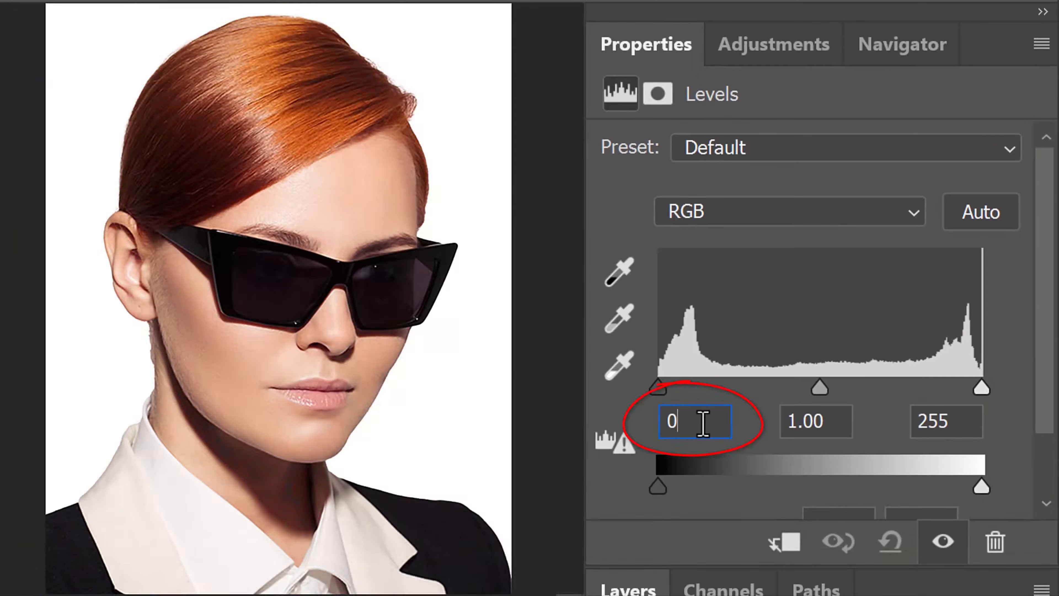
text(37)
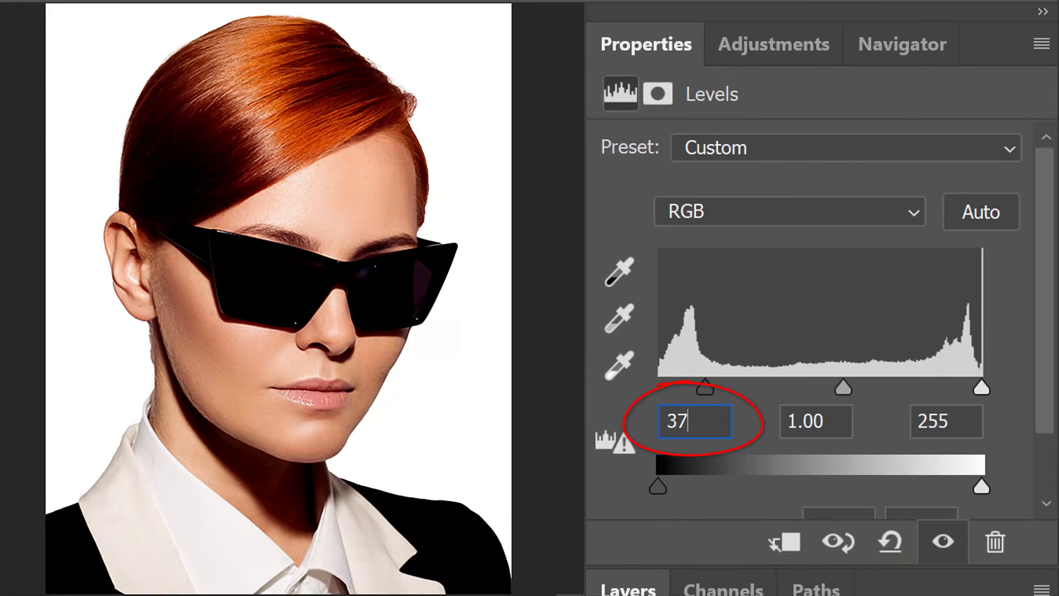
click(968, 422)
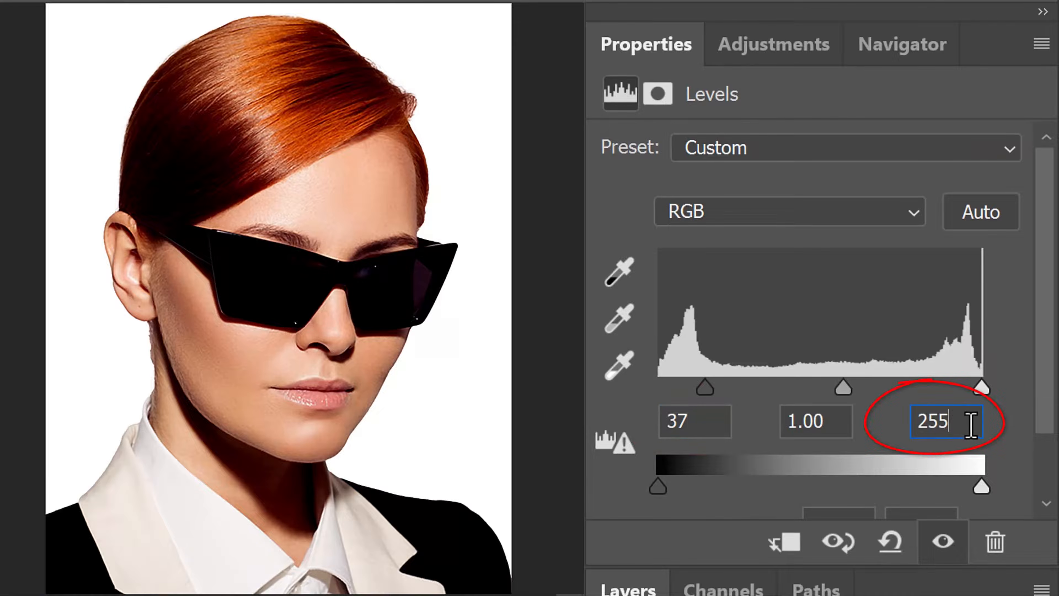
text(14)
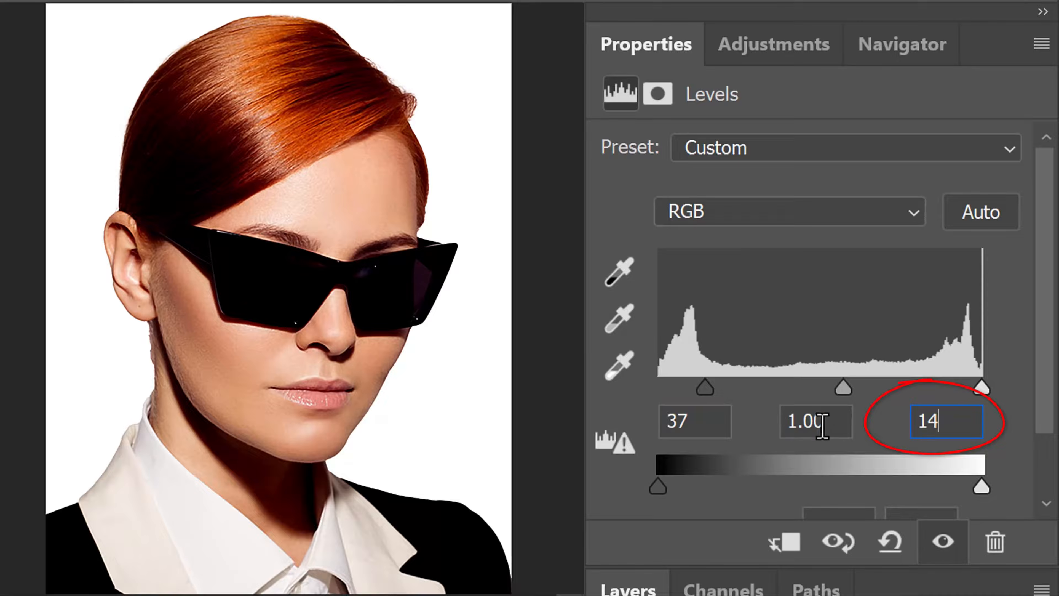
text(5)
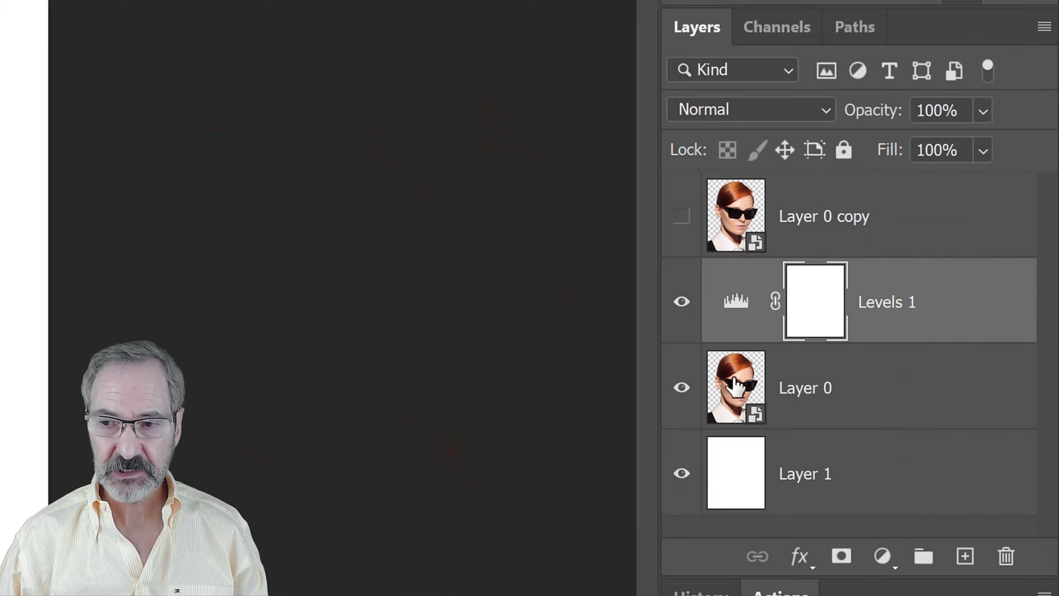
Combine the Levels 1 adjustment and Layer 0 into a single Smart Object
shift+click(924, 395)
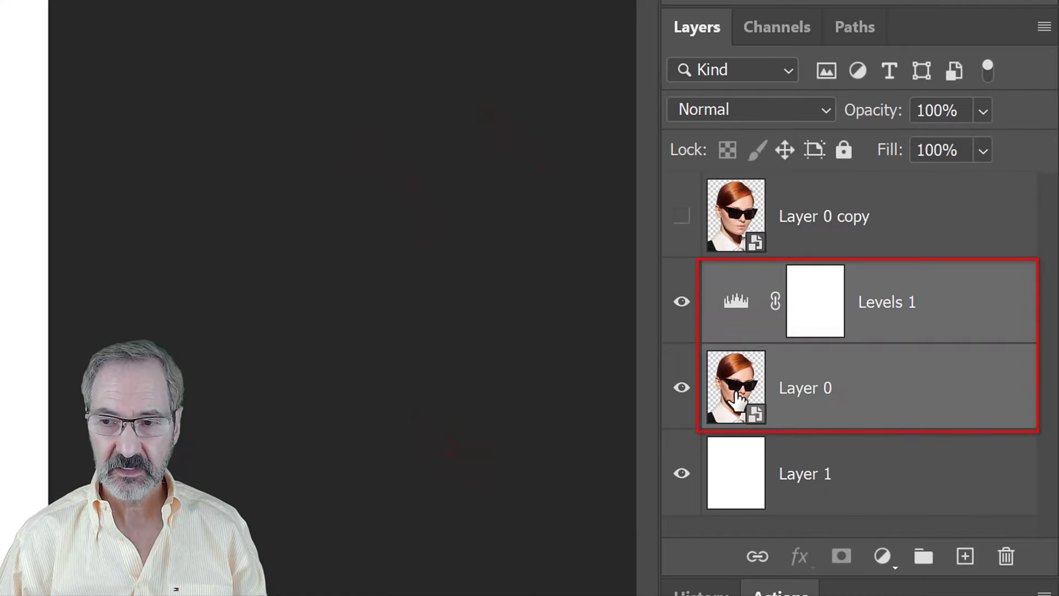
click(1044, 27)
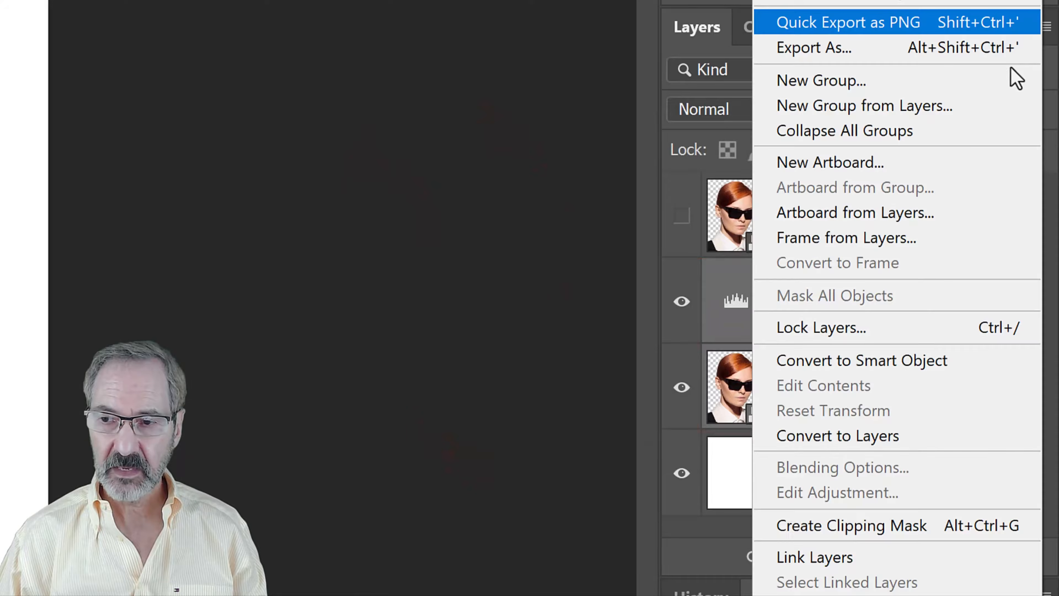
click(838, 367)
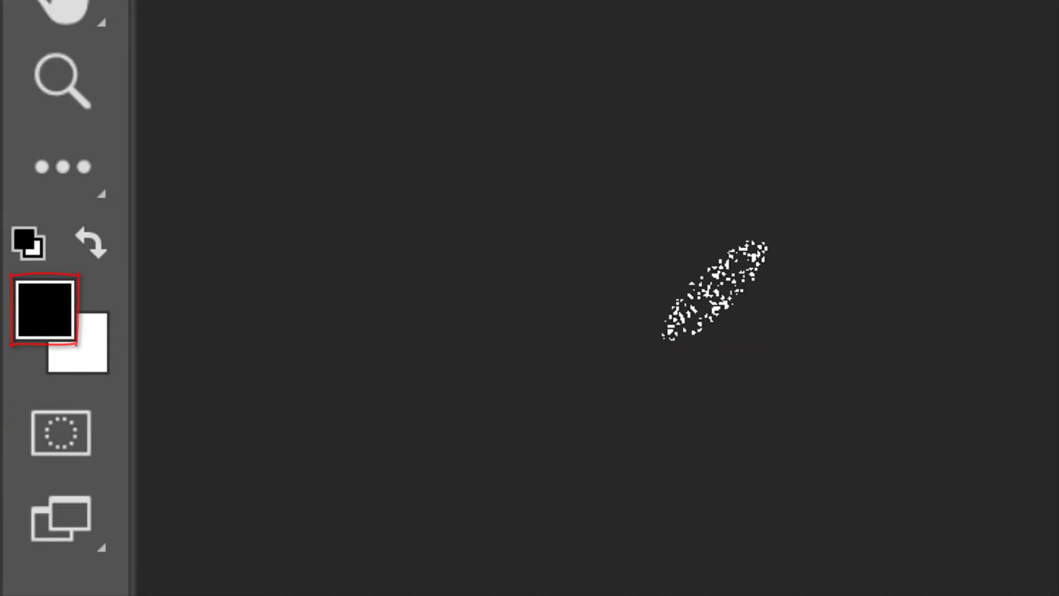
Set the foreground colour to the dark blue with hex value 001364
click(49, 308)
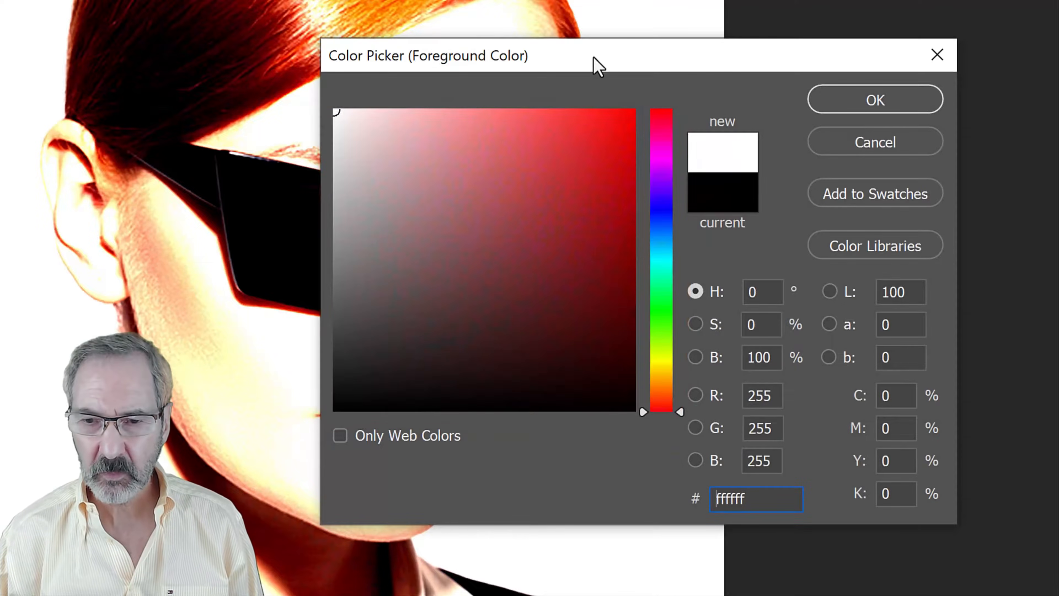
double_click(773, 497)
text(0013)
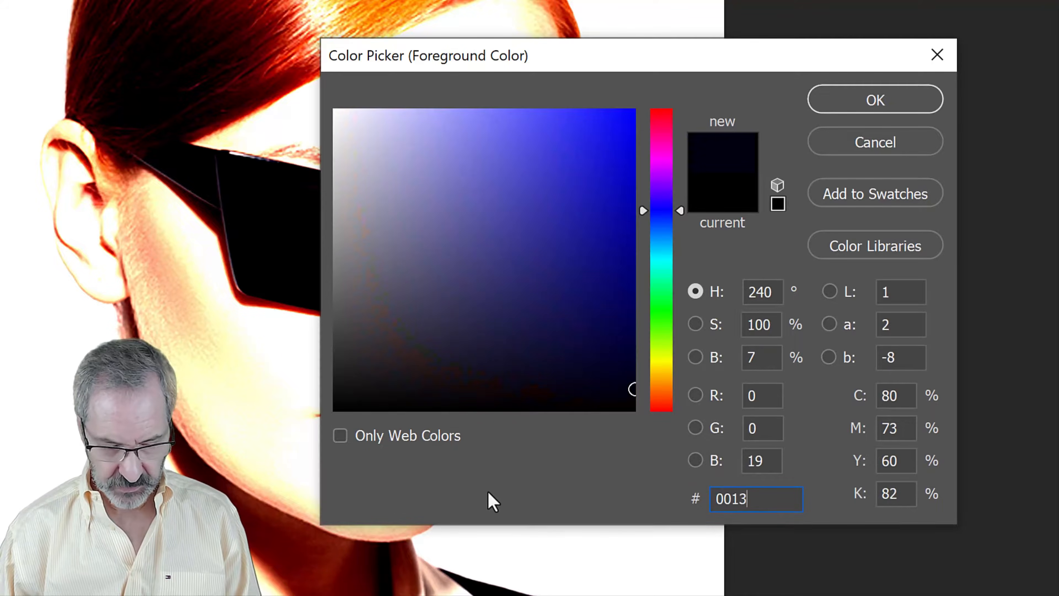
text(64)
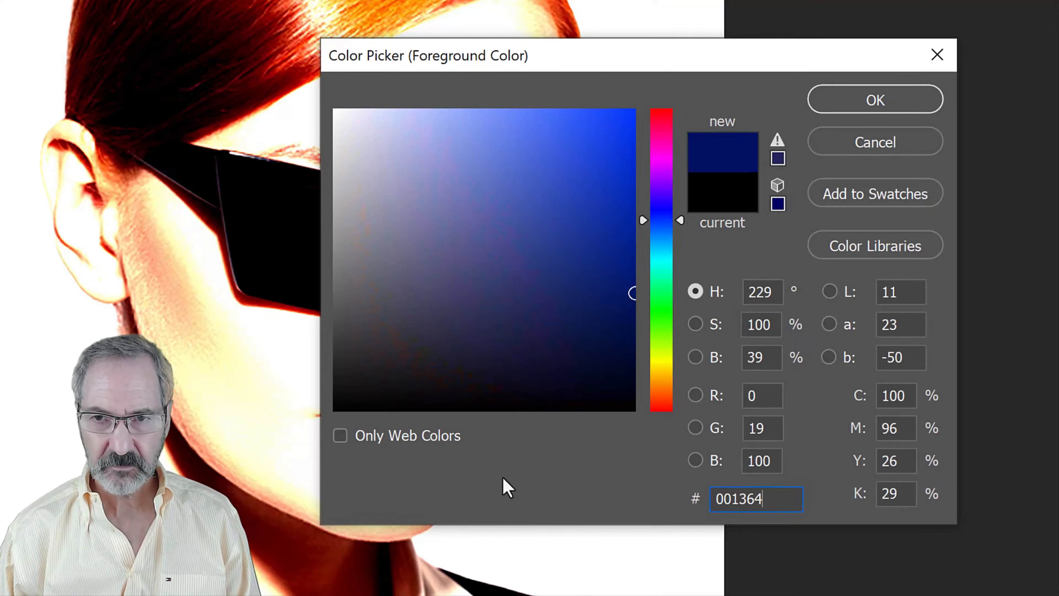
click(842, 102)
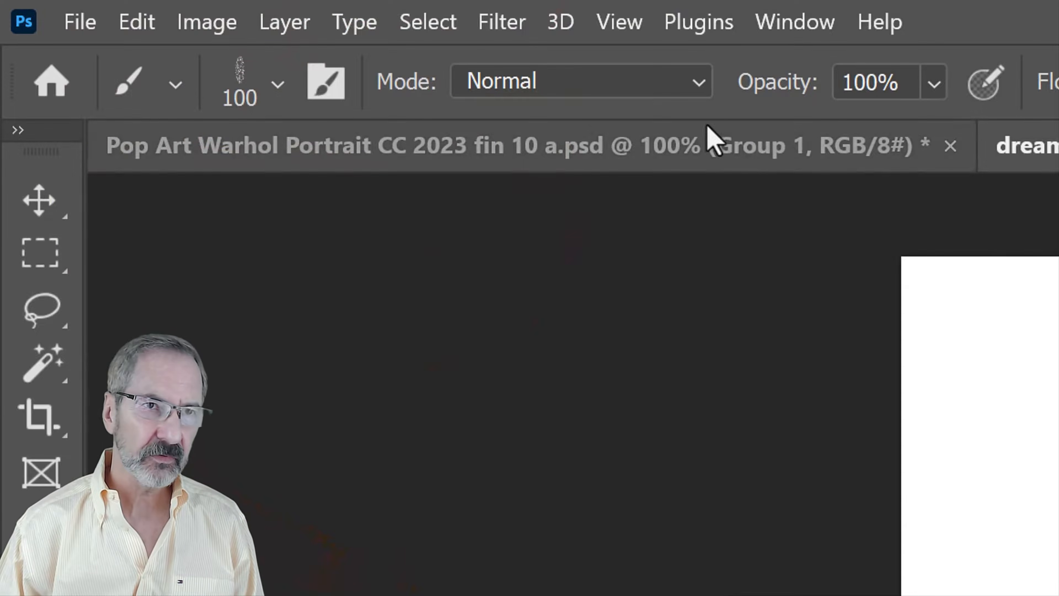
Apply the Filter Gallery's Halftone Pattern to the Levels 1 Smart Object with size 1, contrast 37 and pattern type Dot
click(503, 23)
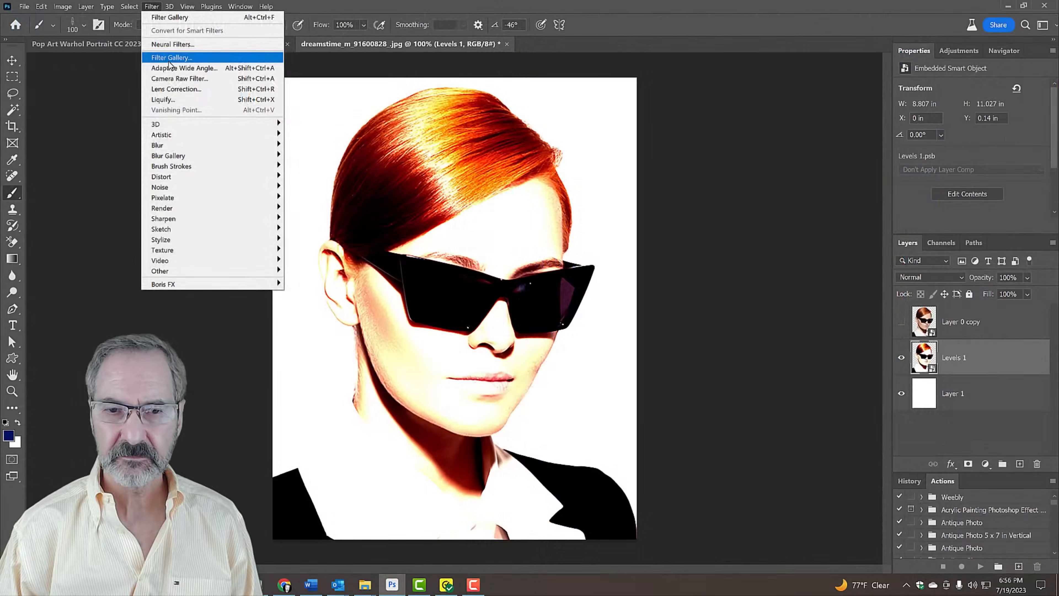
click(560, 192)
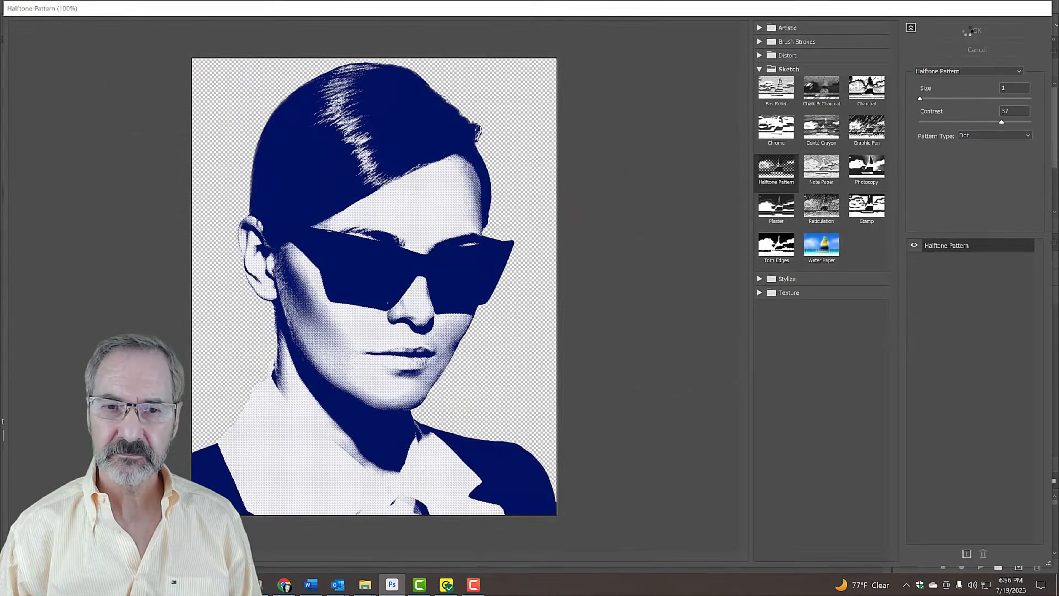
click(793, 48)
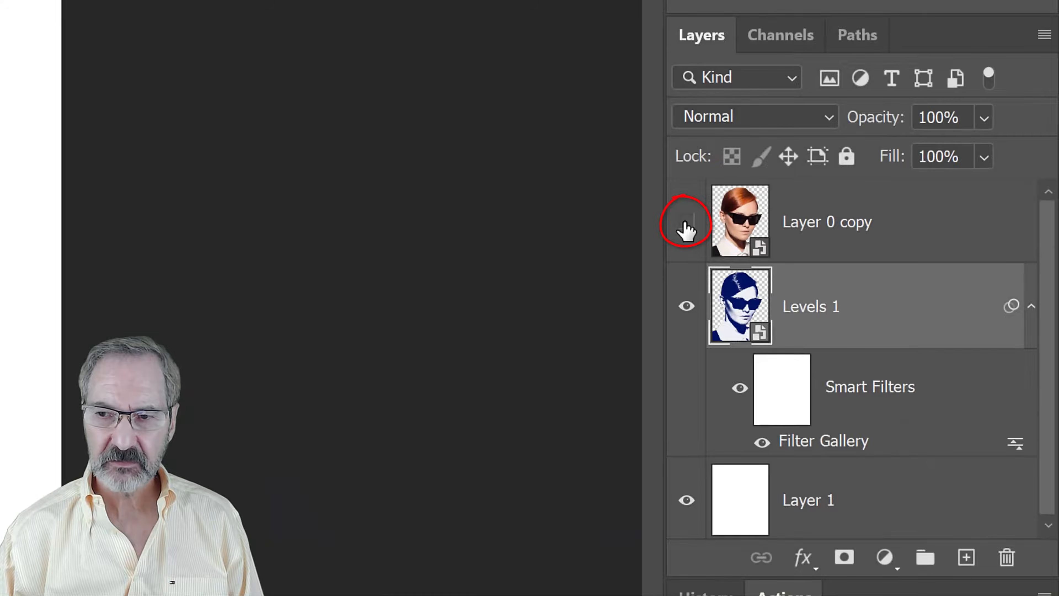
Show Layer 0 copy and apply the Filter Gallery's Glowing Edges to it with edge width 1, edge brightness 20 and smoothness 15
click(736, 225)
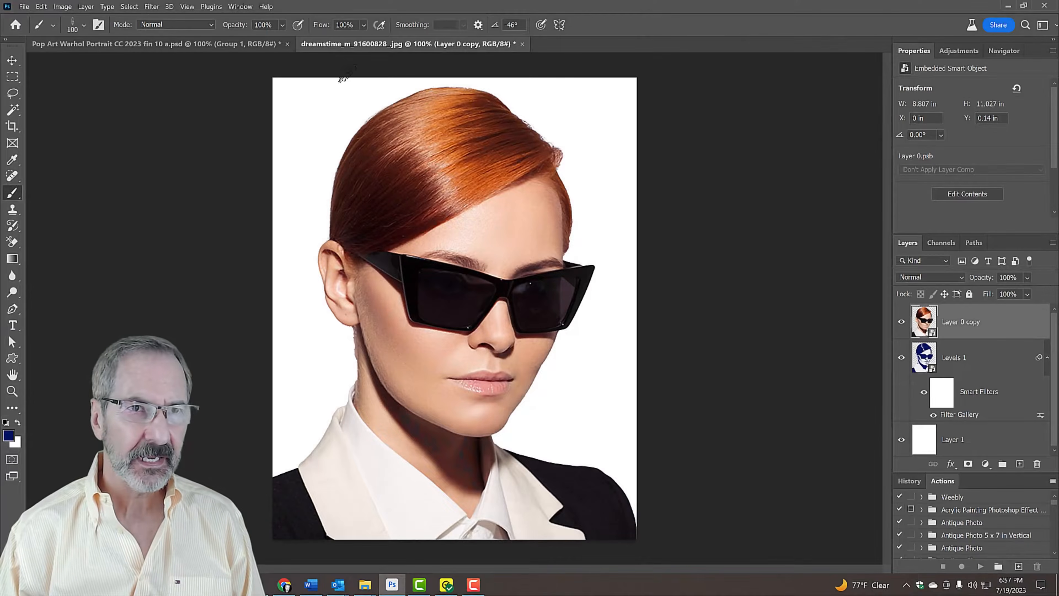
click(152, 5)
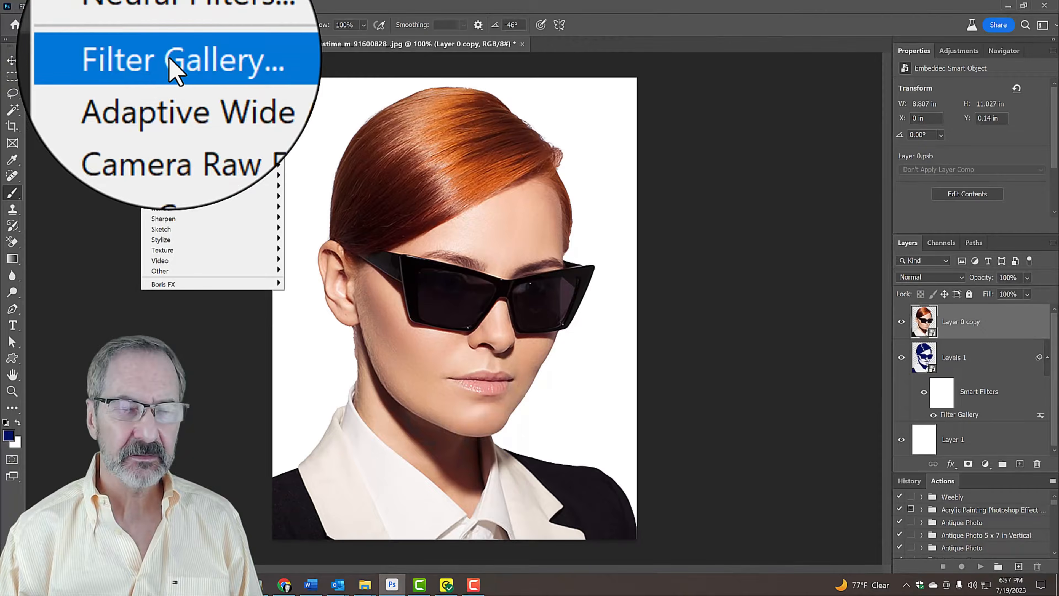
click(169, 57)
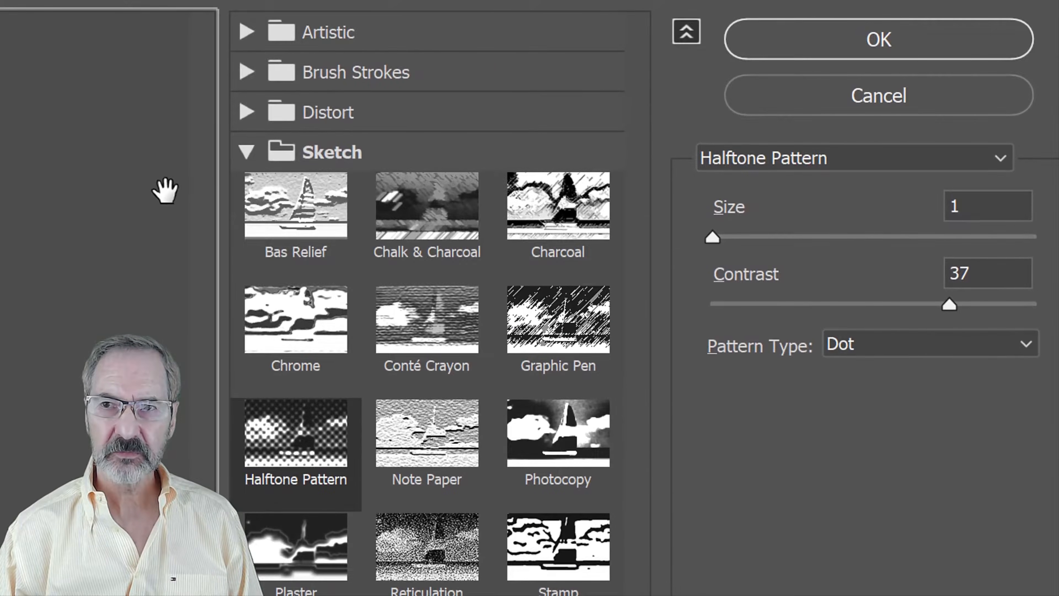
click(245, 154)
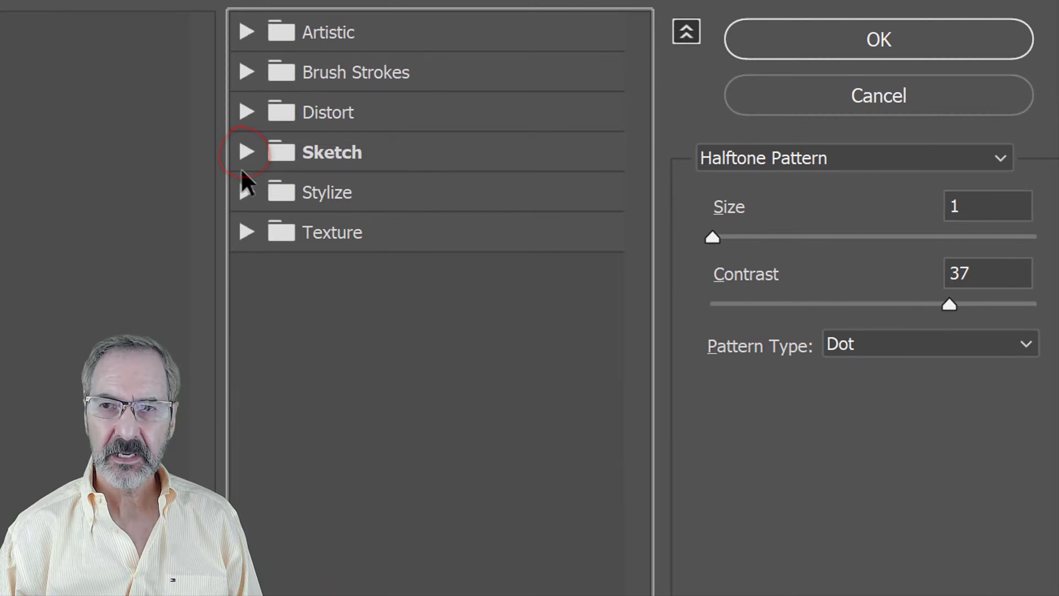
click(246, 193)
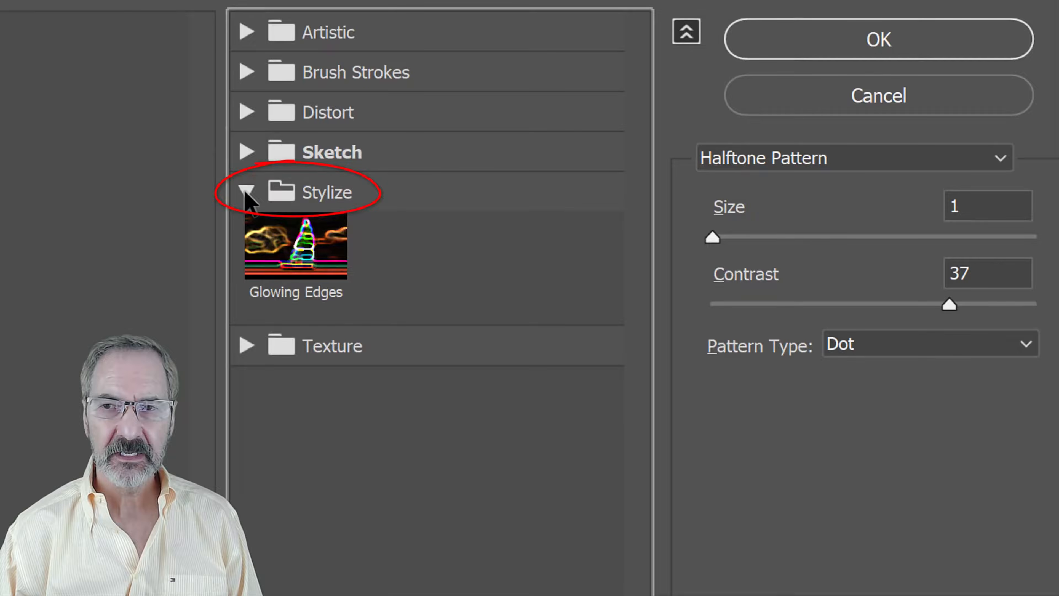
click(307, 259)
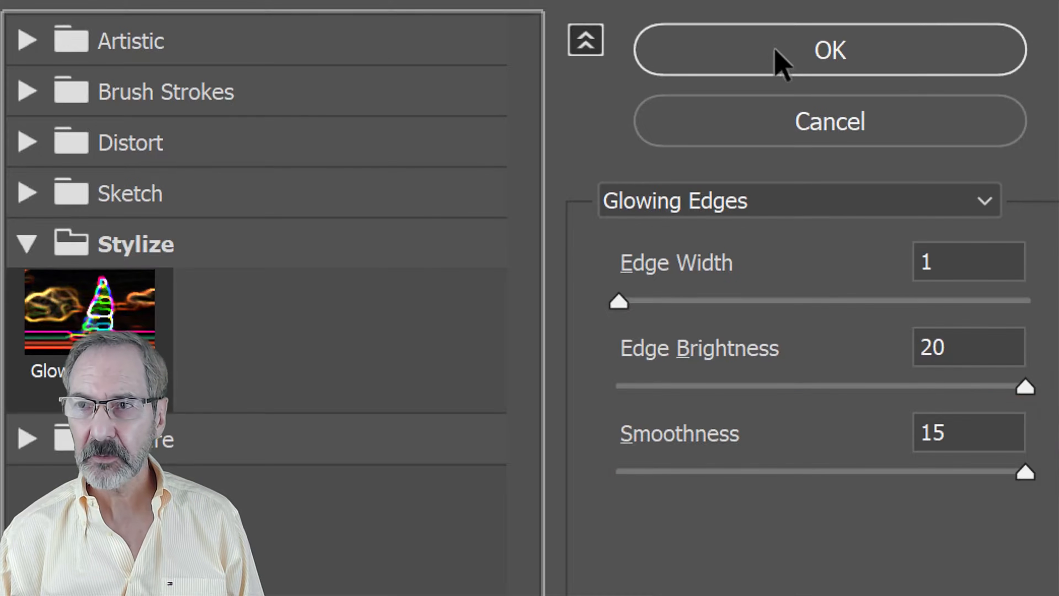
click(789, 54)
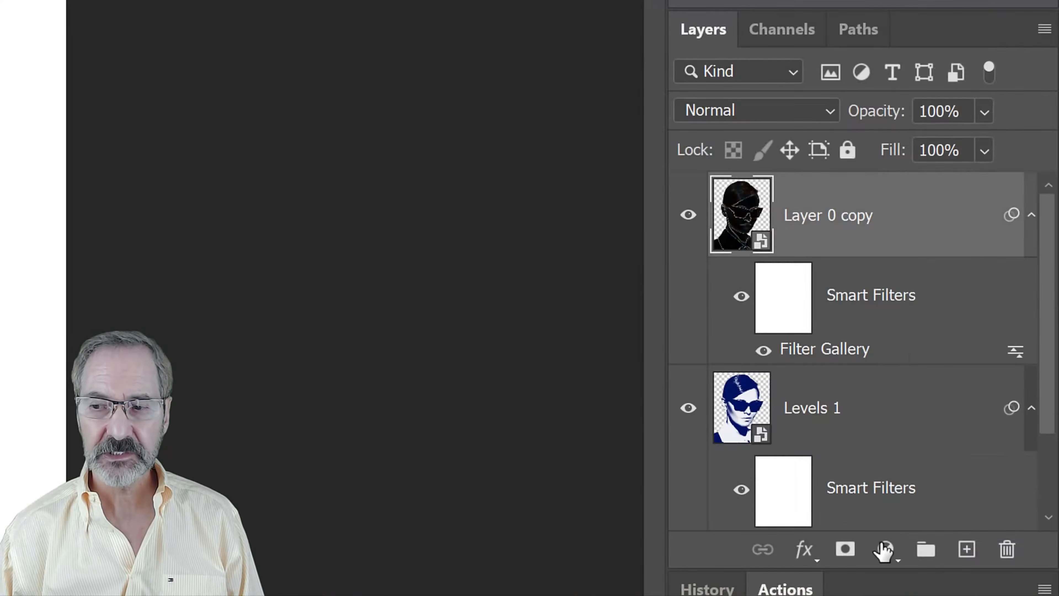
Add a Levels adjustment layer above Layer 0 copy and clip it to that layer
click(886, 550)
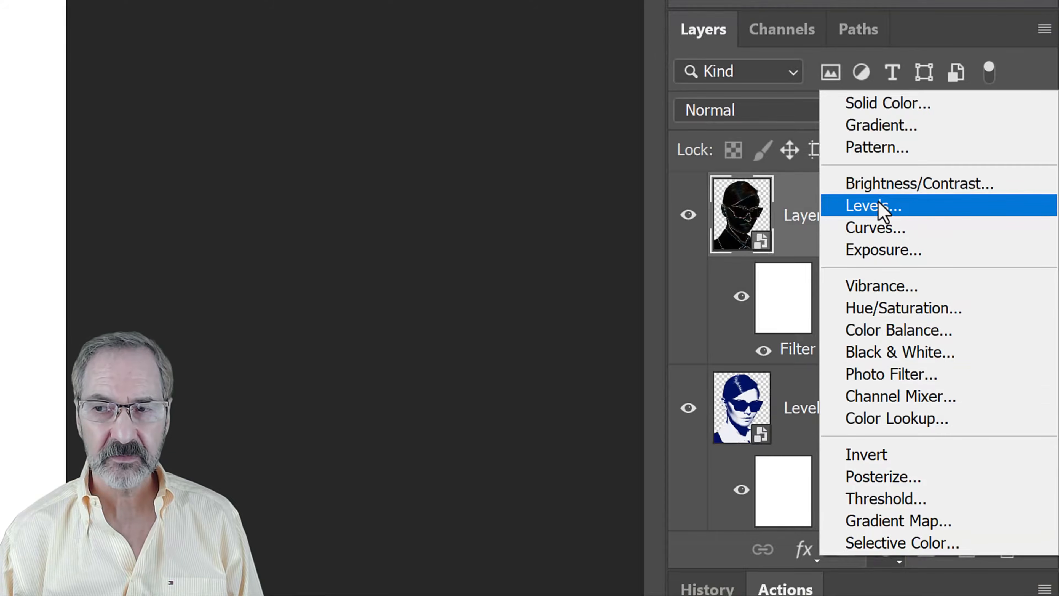
click(882, 208)
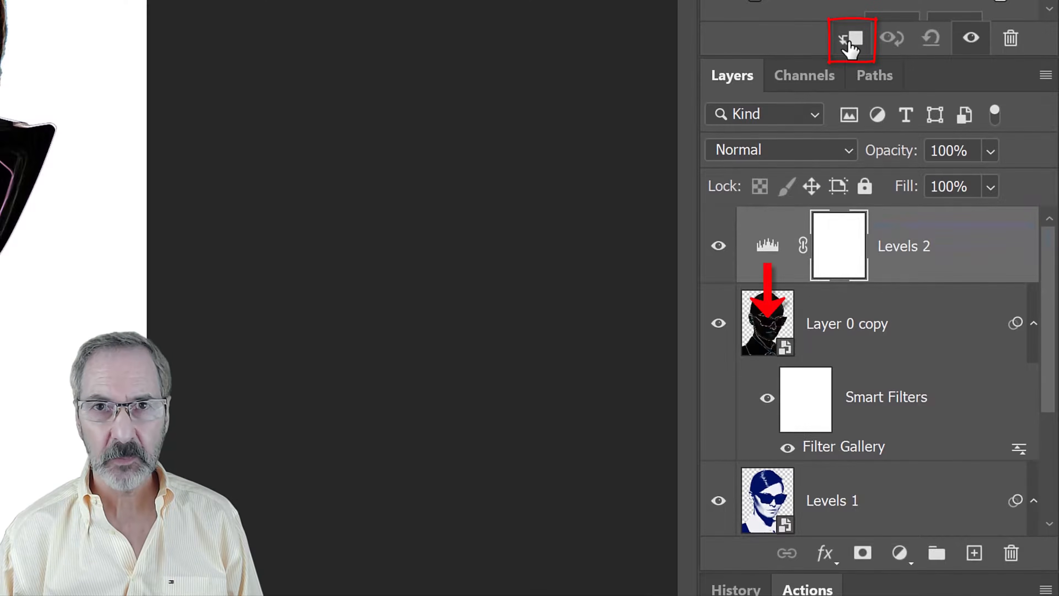
click(847, 42)
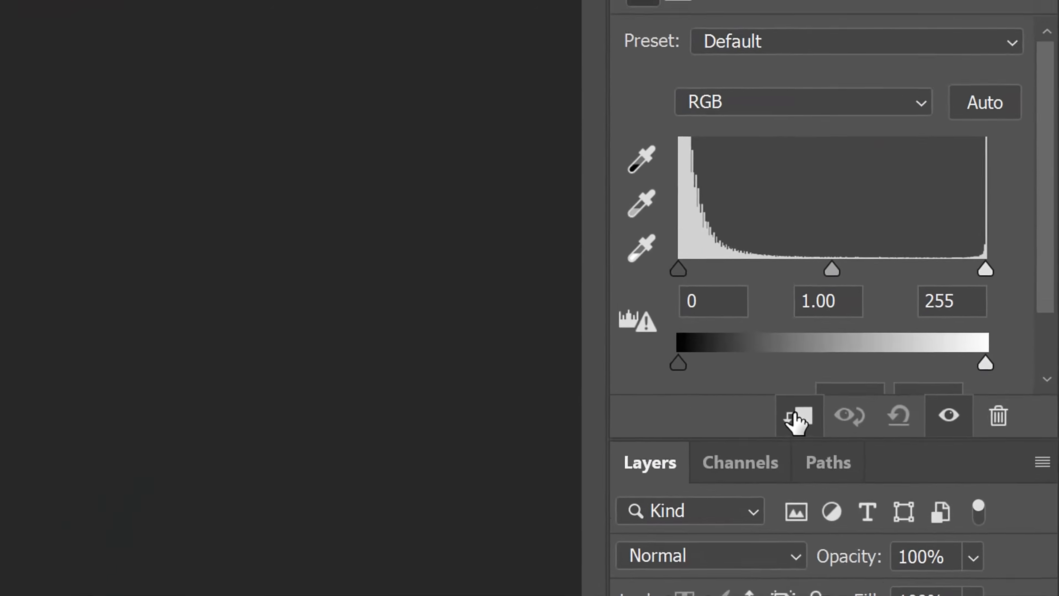
Set the Levels 2 adjustment's input black point to 37 and its input white point to 96
click(689, 416)
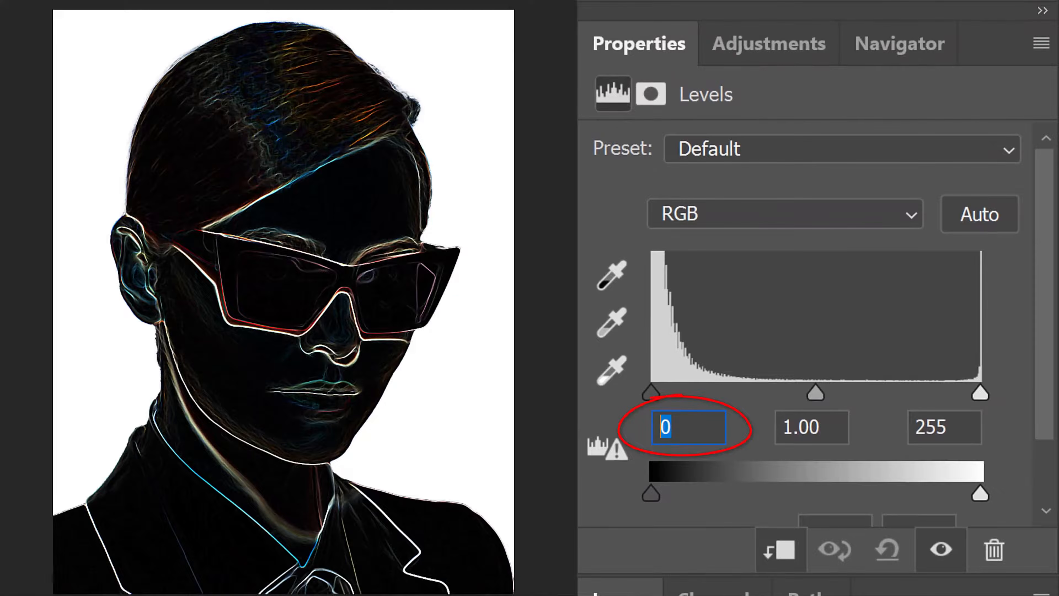
text(37)
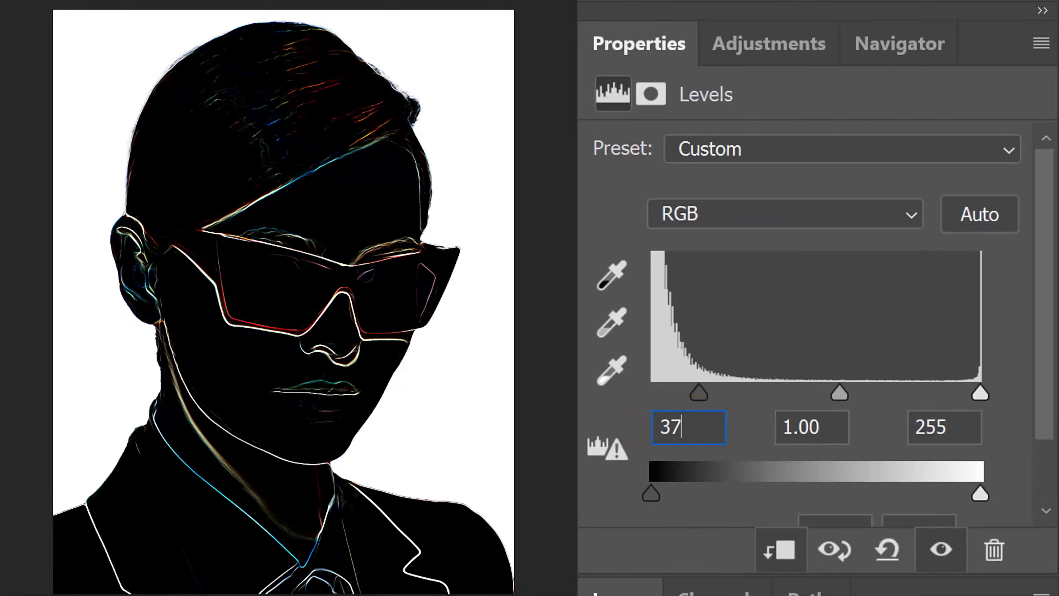
click(945, 428)
double_click(945, 428)
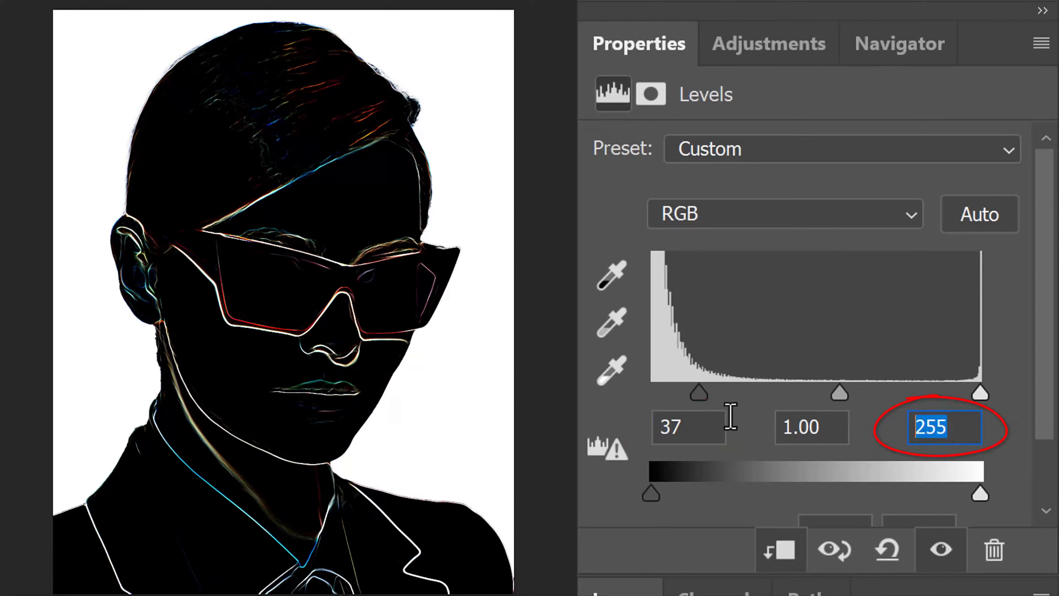
text(96)
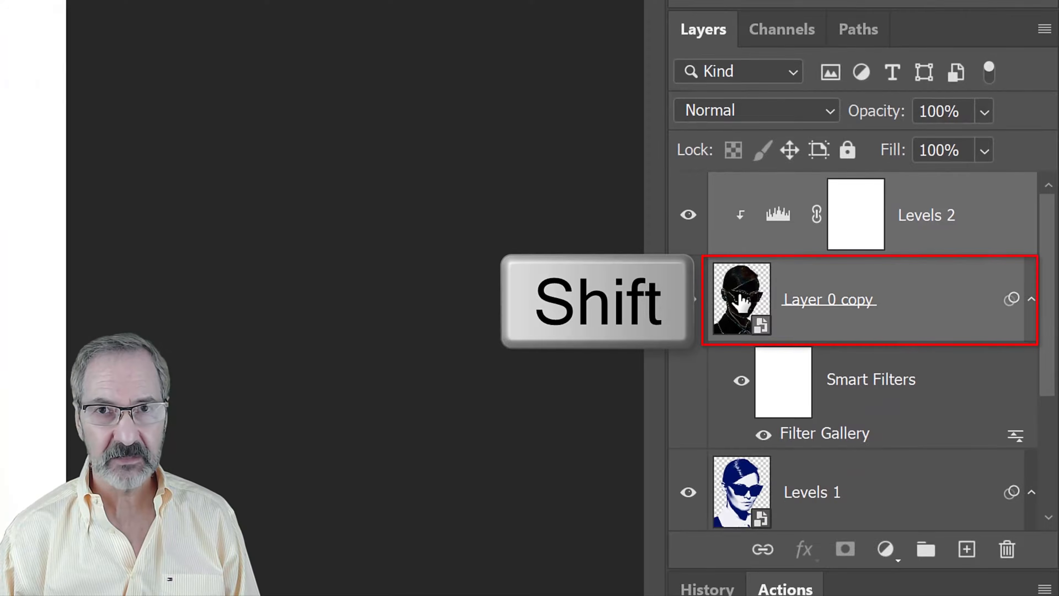
Combine the Levels 2 adjustment and Layer 0 copy into one Smart Object and set its blend mode to Screen
shift+click(741, 300)
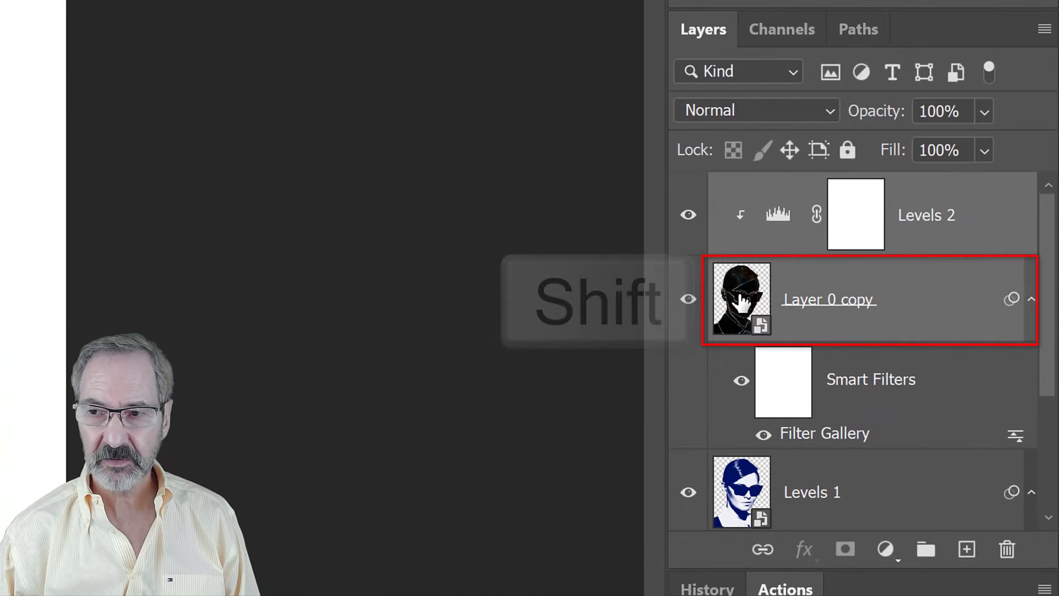
click(1042, 32)
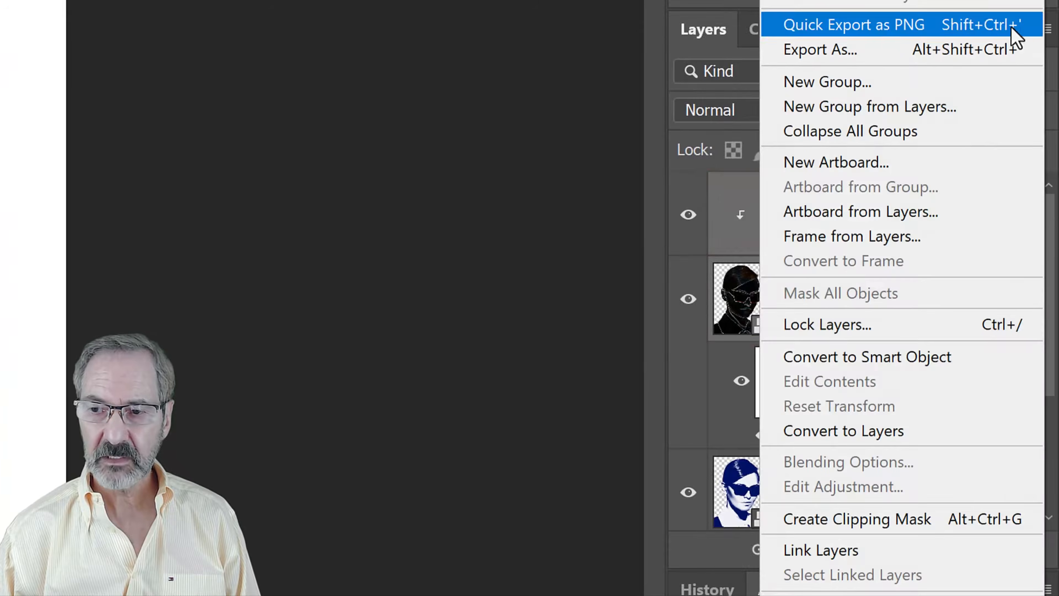
click(824, 358)
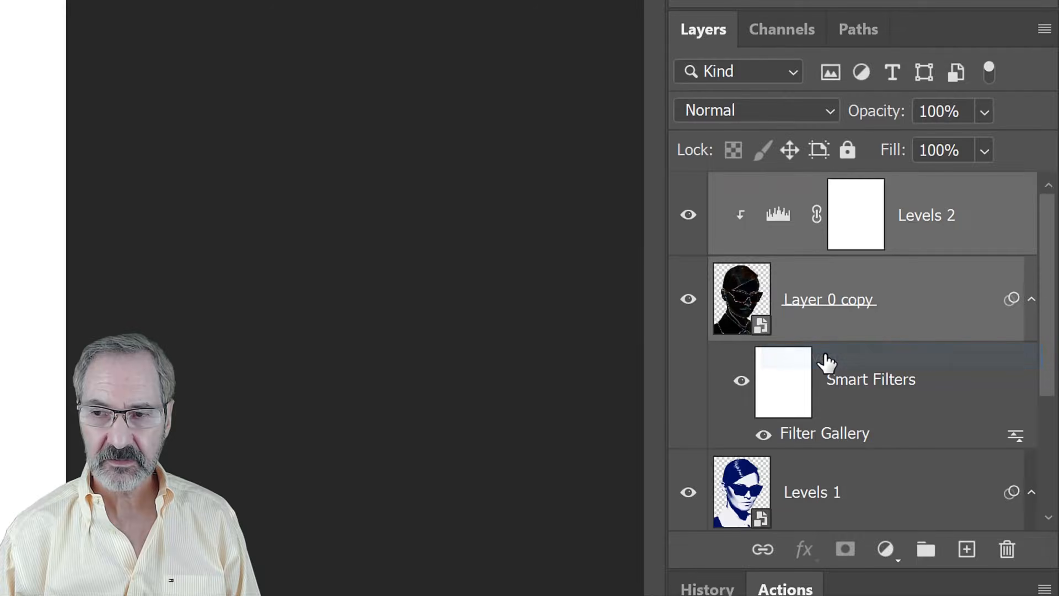
click(811, 110)
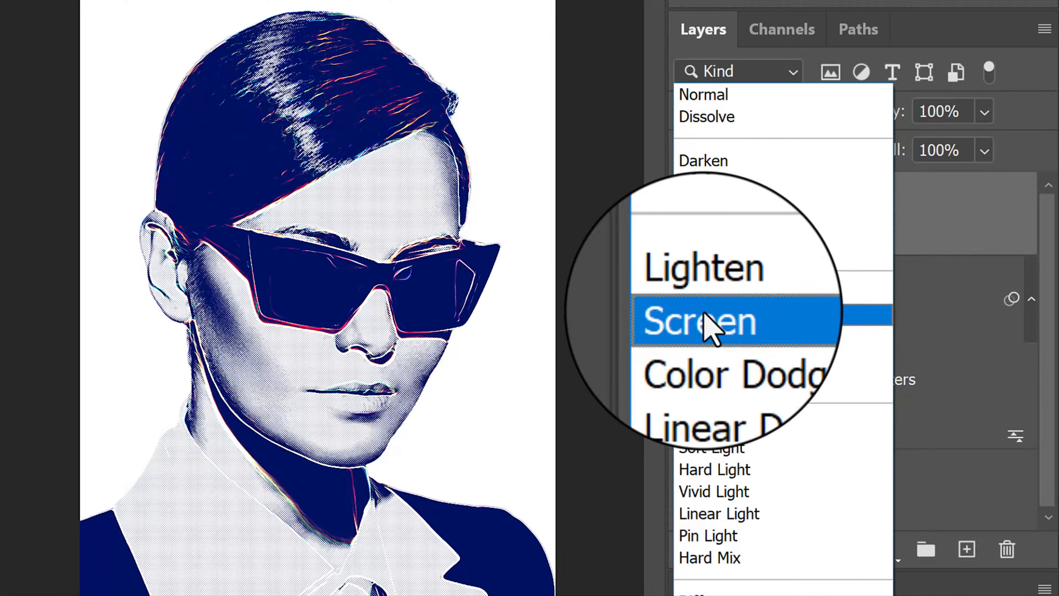
click(700, 313)
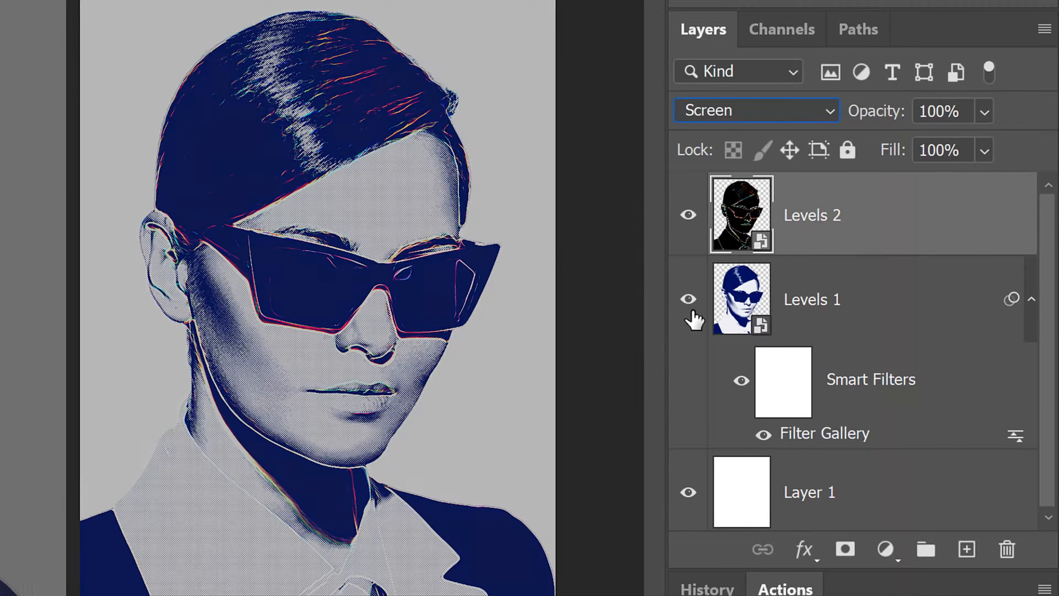
Add a new empty layer above Levels 1 and give it an inverted layer mask from the Levels 1 subject's outline
click(693, 319)
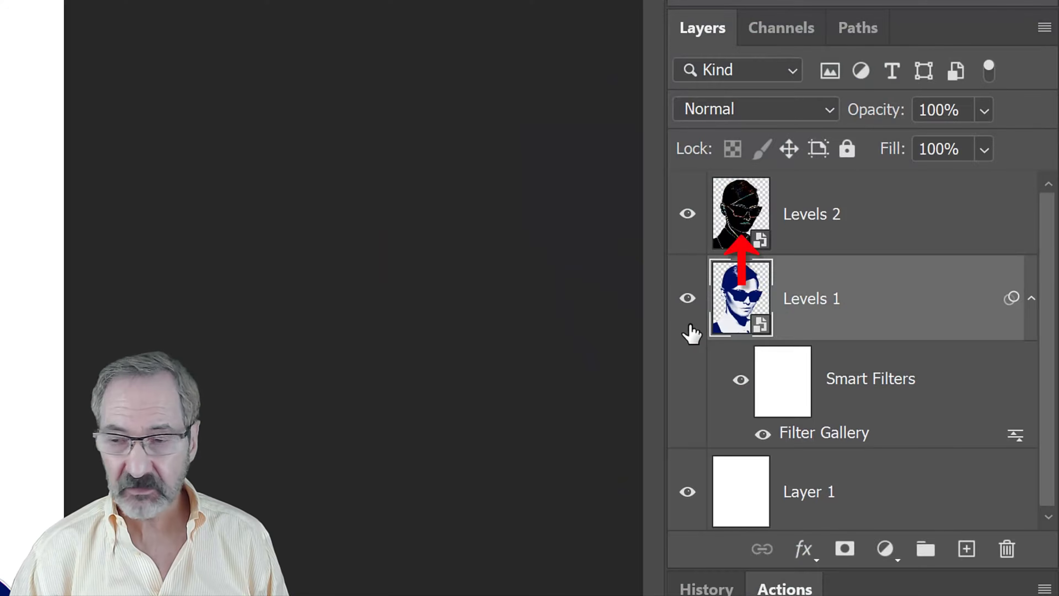
click(967, 553)
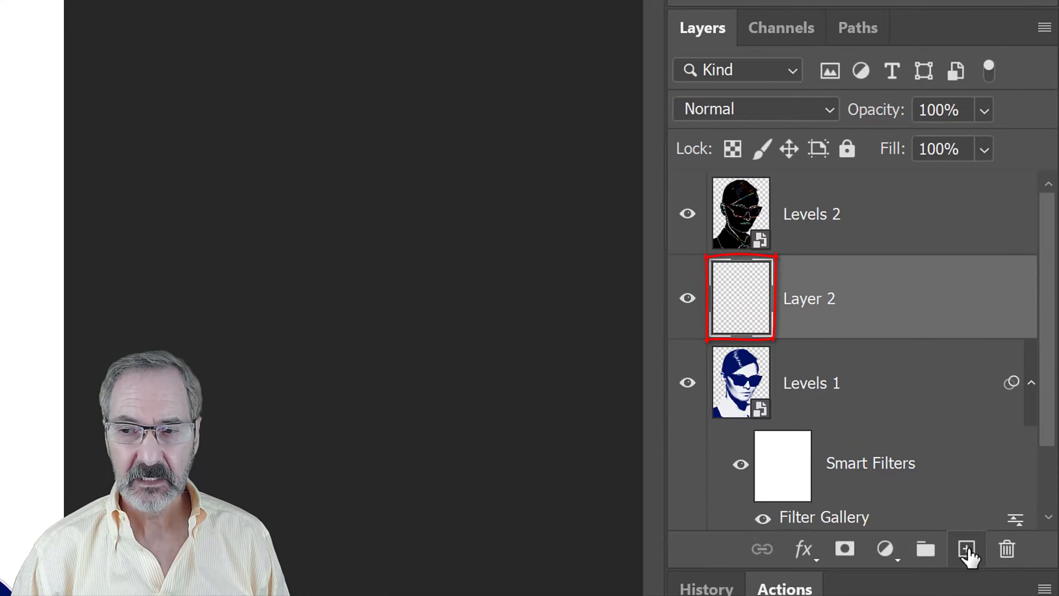
ctrl+click(745, 376)
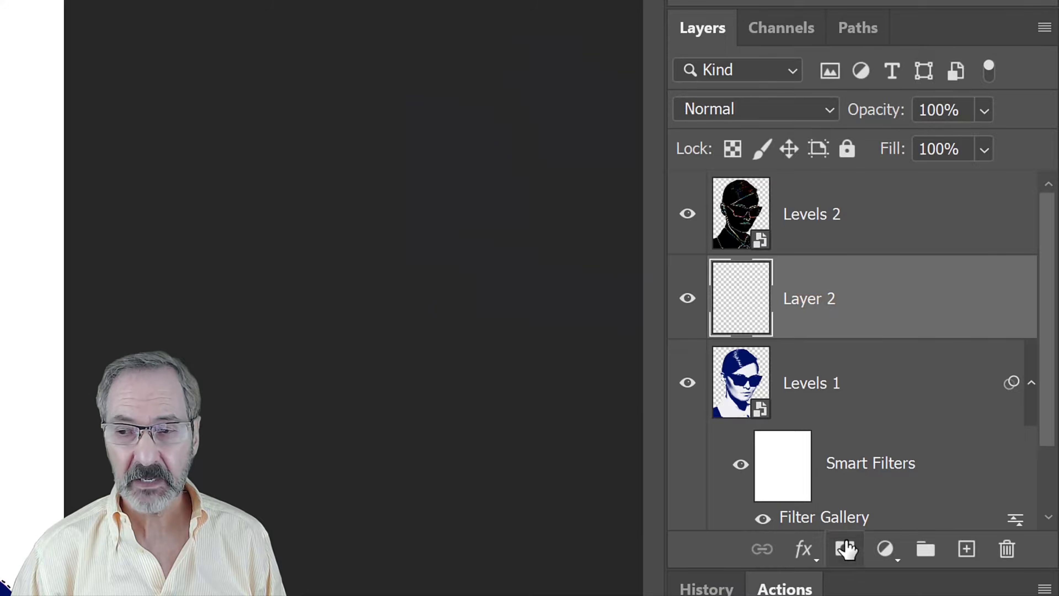
key(alt)
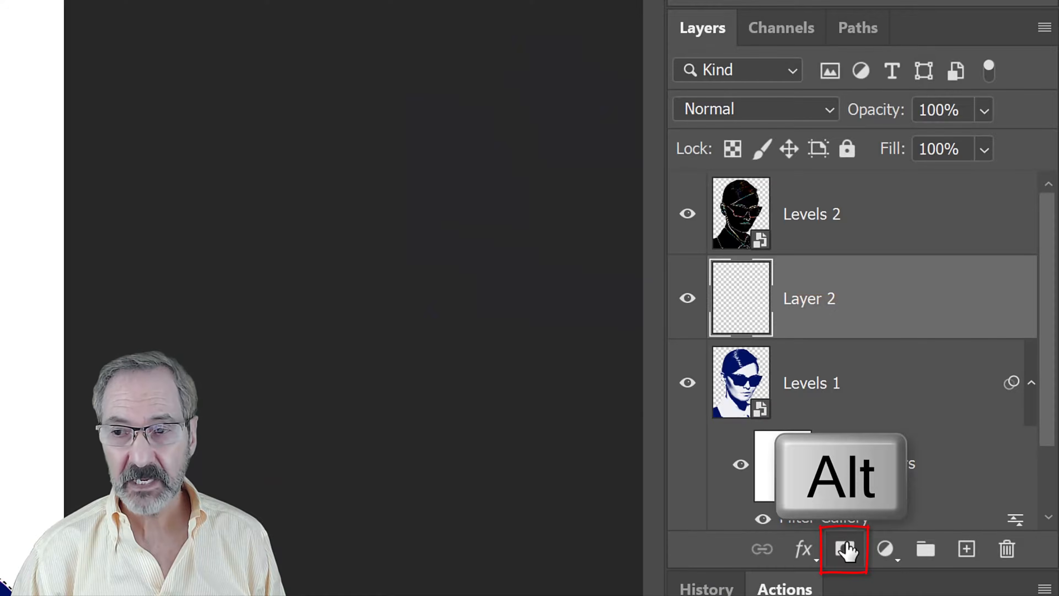
alt+click(846, 550)
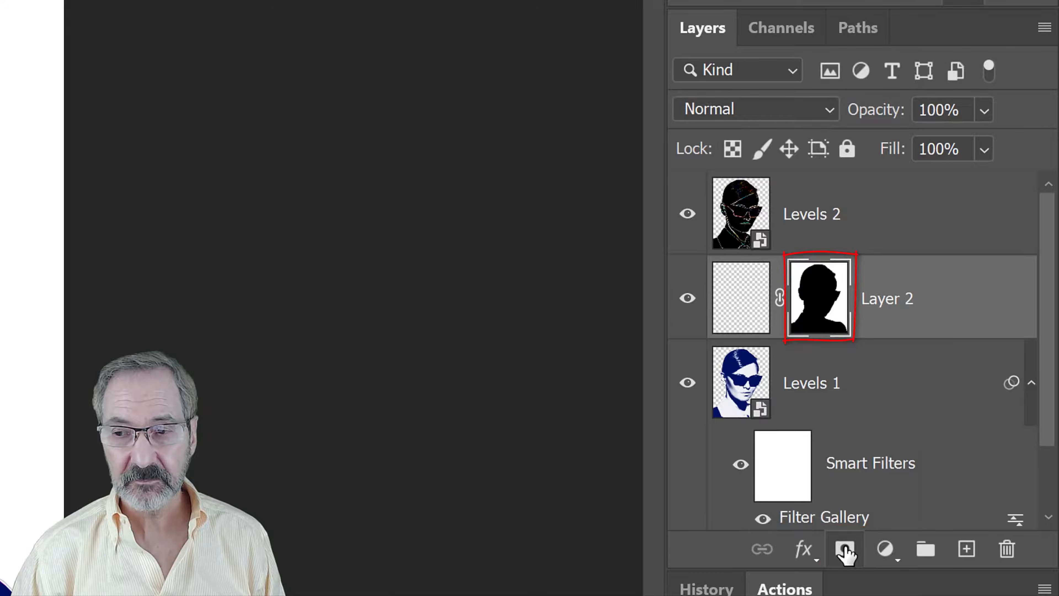
Make Layer 2's content active and choose the 111 px Rough Flat Bristle brush from Thick Heavy Brushes 2, angled to about -39°
click(738, 297)
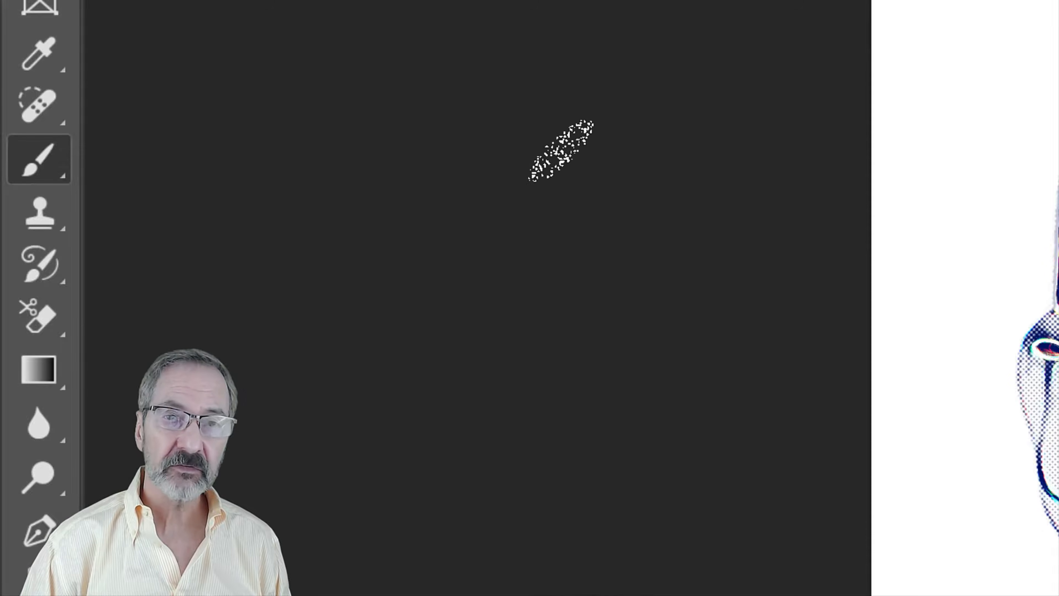
right_click(45, 163)
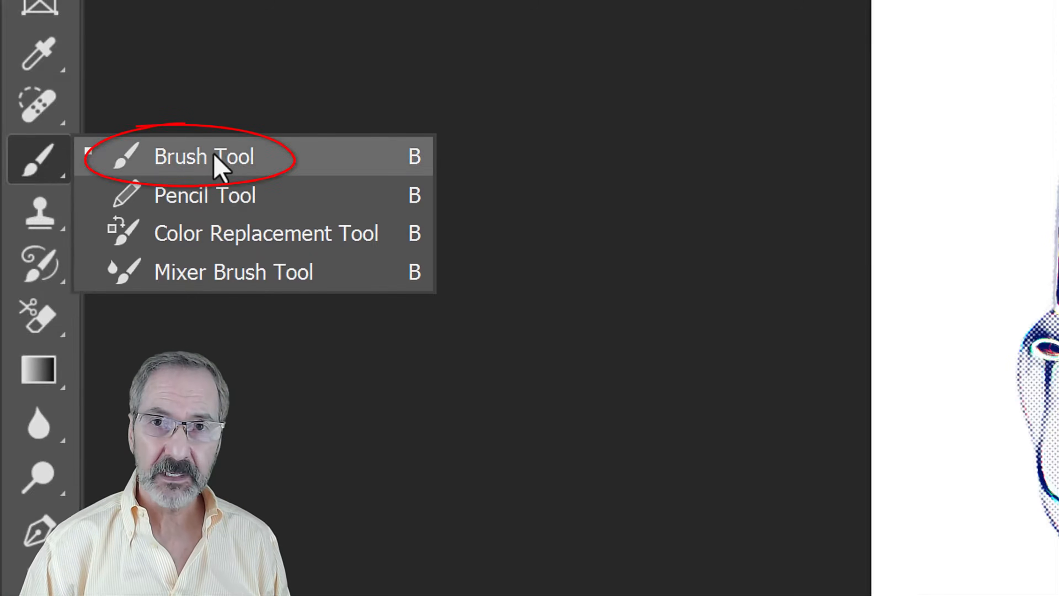
click(220, 167)
click(163, 49)
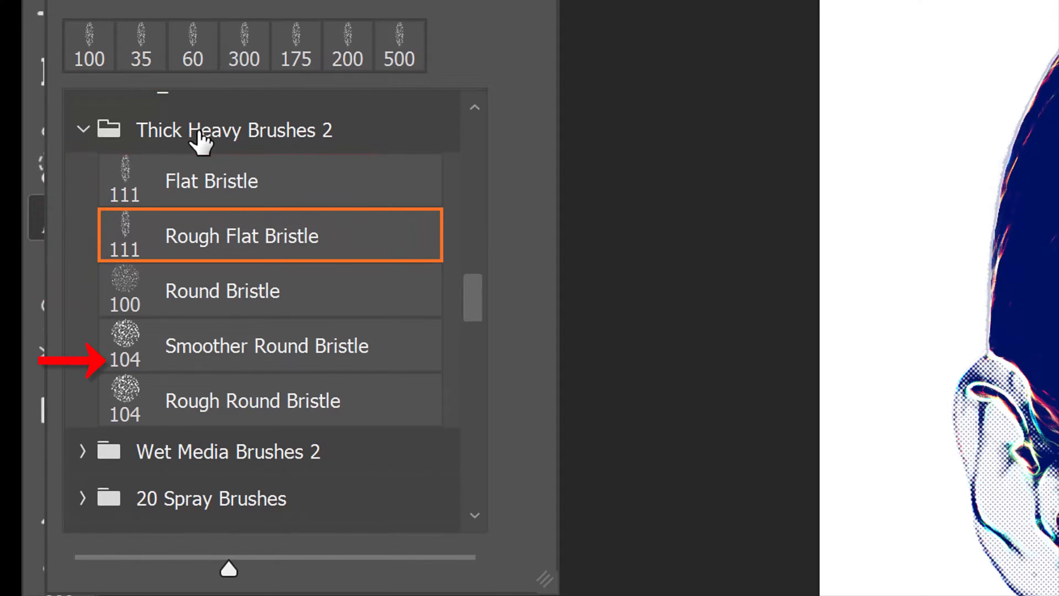
click(241, 230)
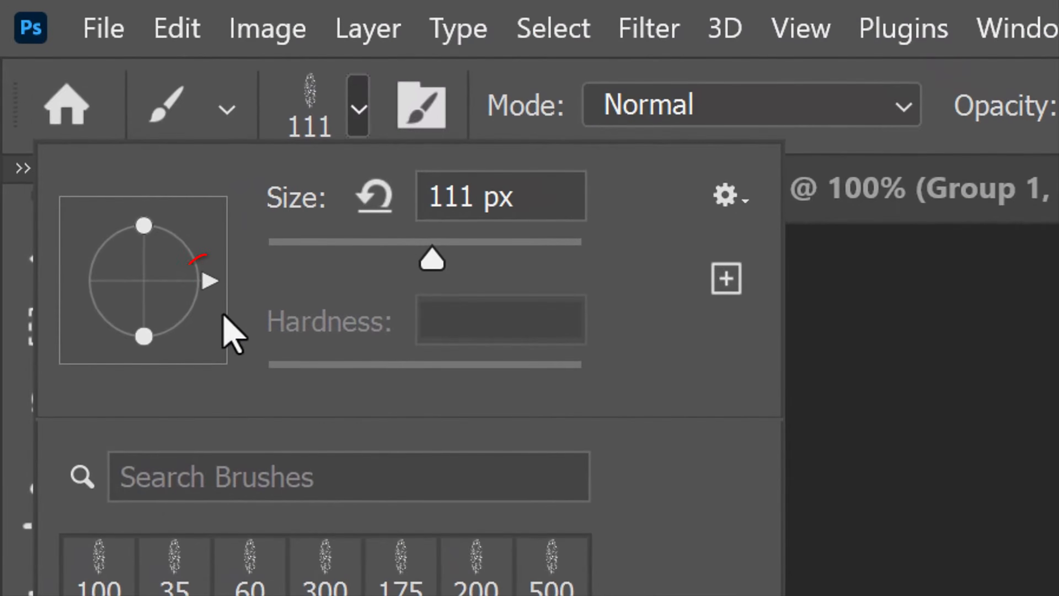
drag(208, 284, 203, 331)
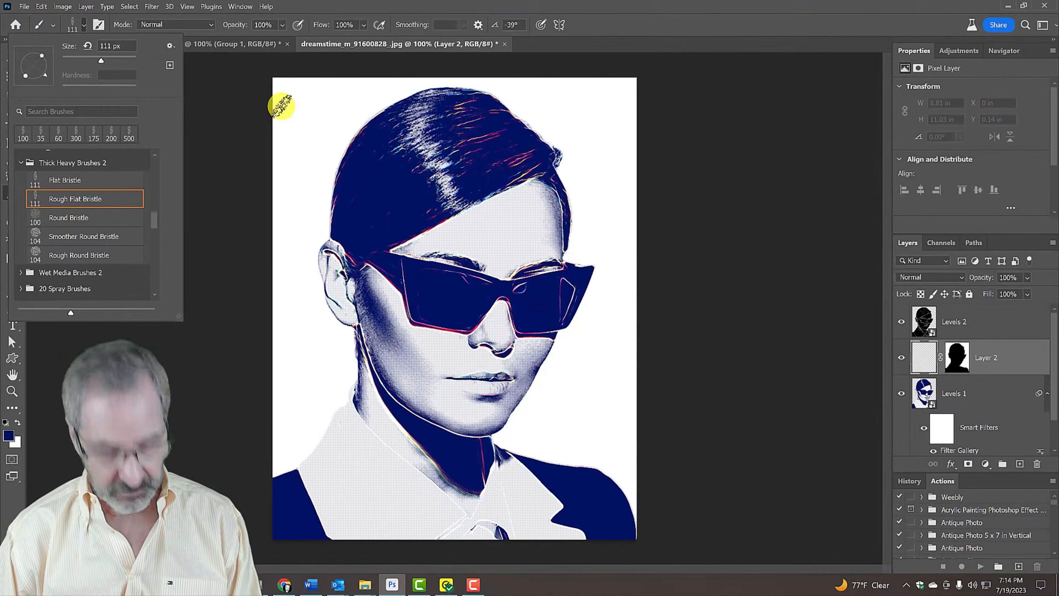
key(Caps_Lock)
key(Caps_Lock)
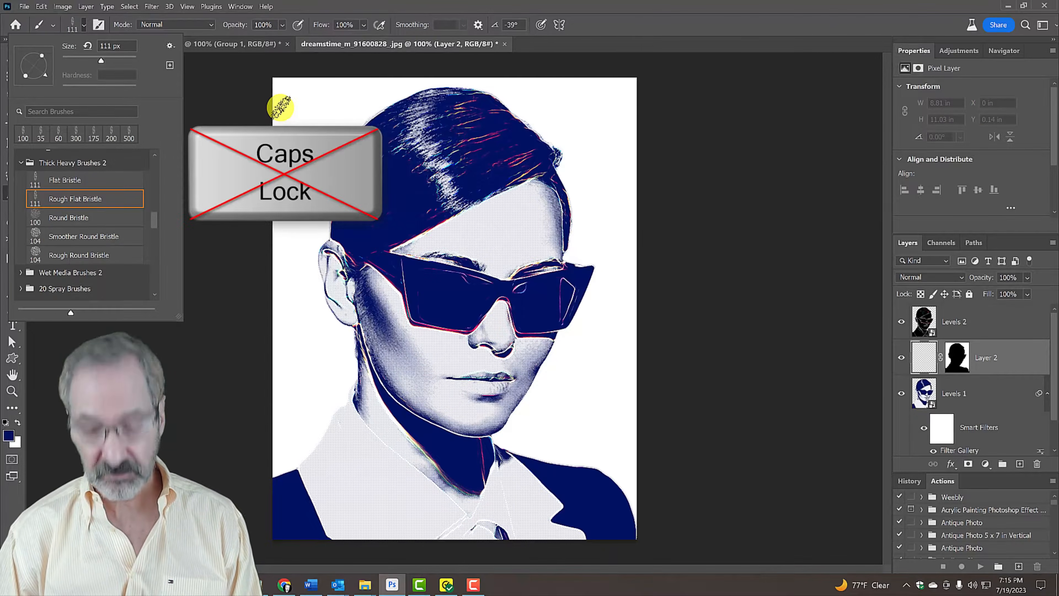
key(bracketright)
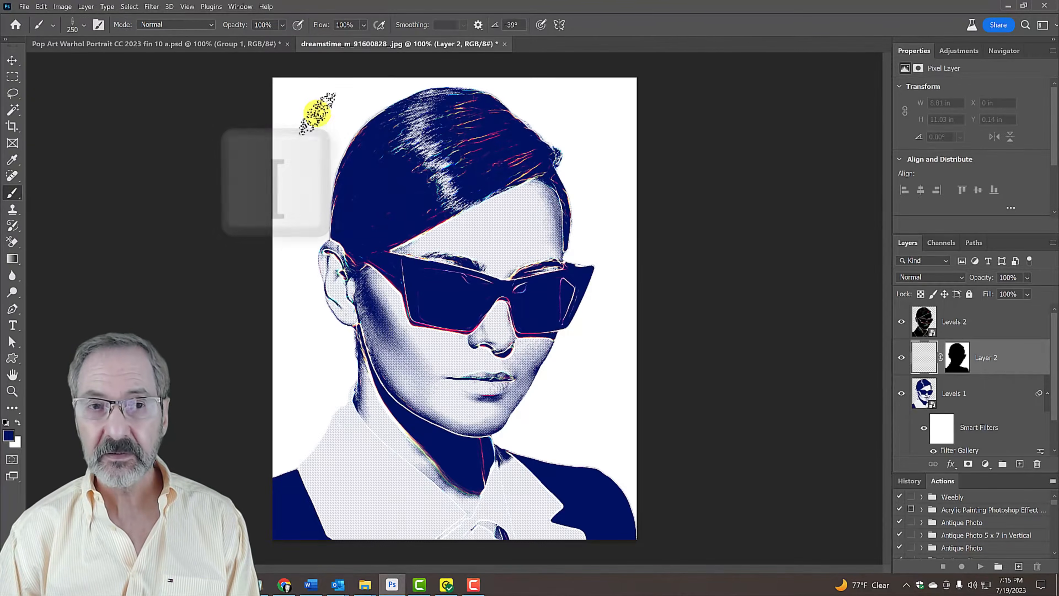
key(bracketright)
key(bracketright)
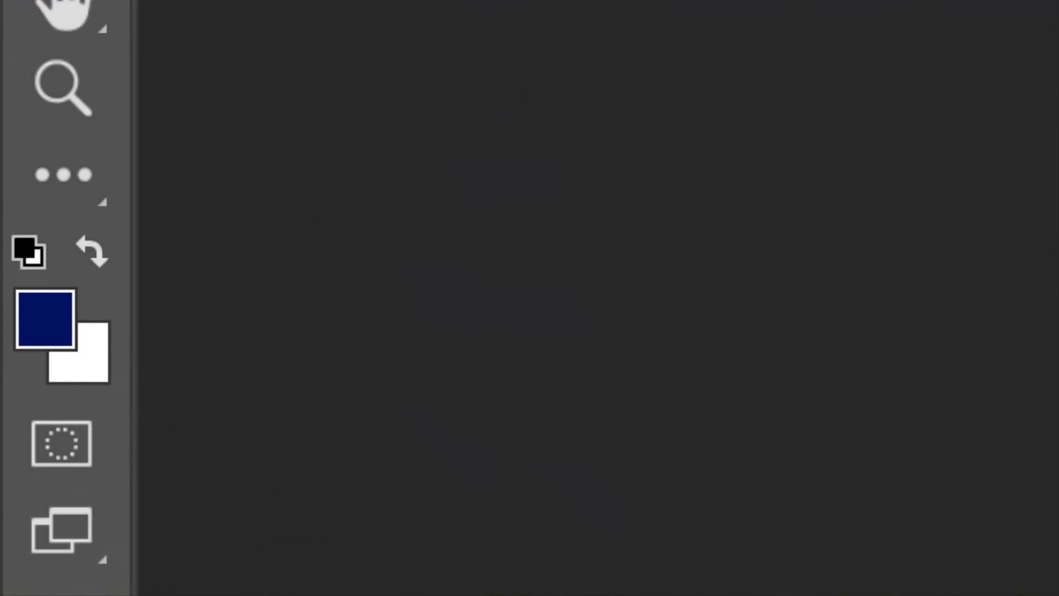
Set the foreground colour to dark red #870107
click(50, 313)
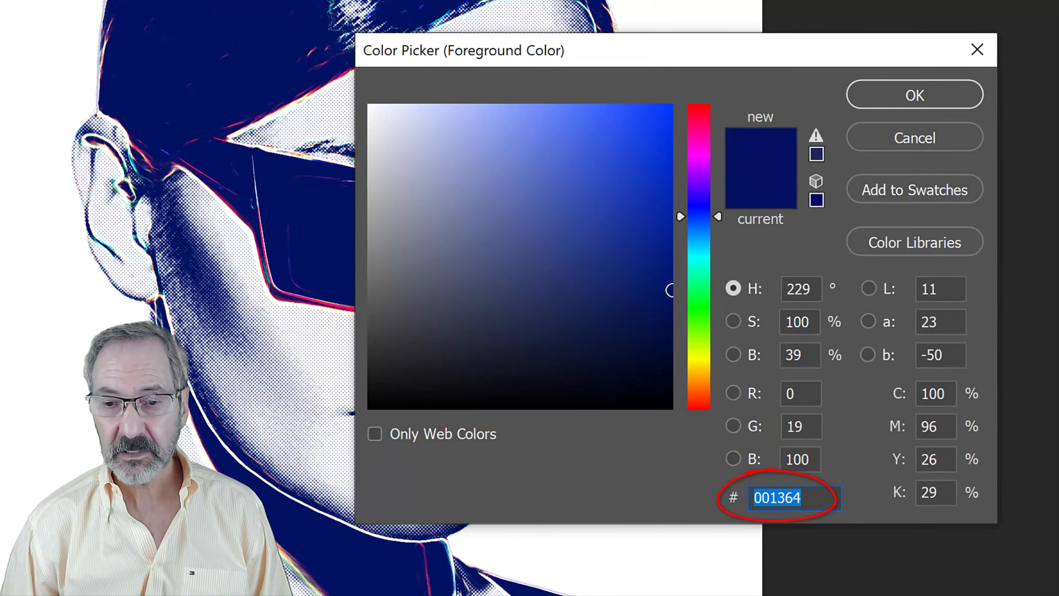
text(8)
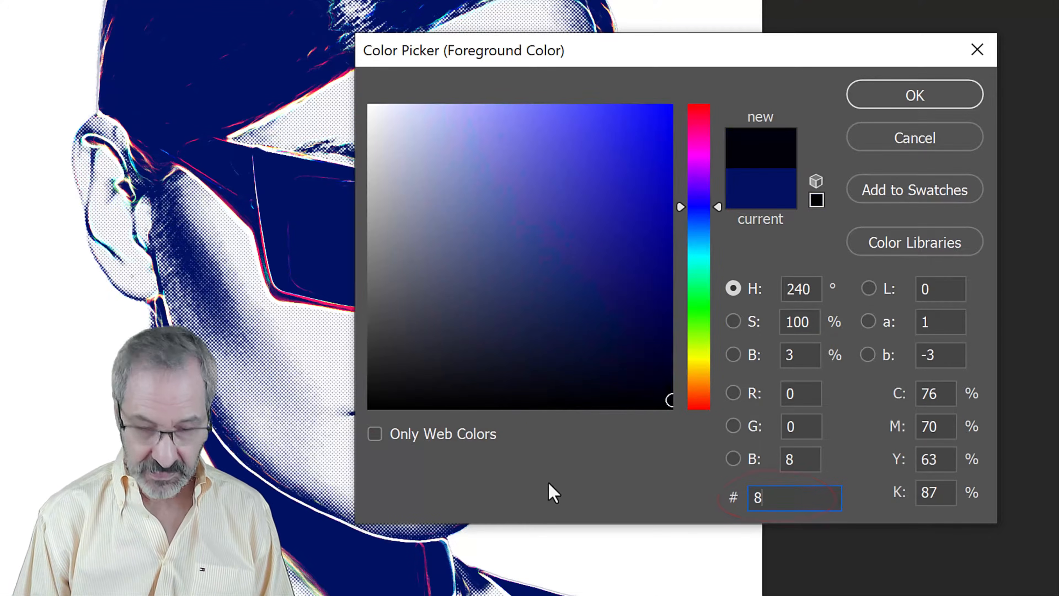
text(70)
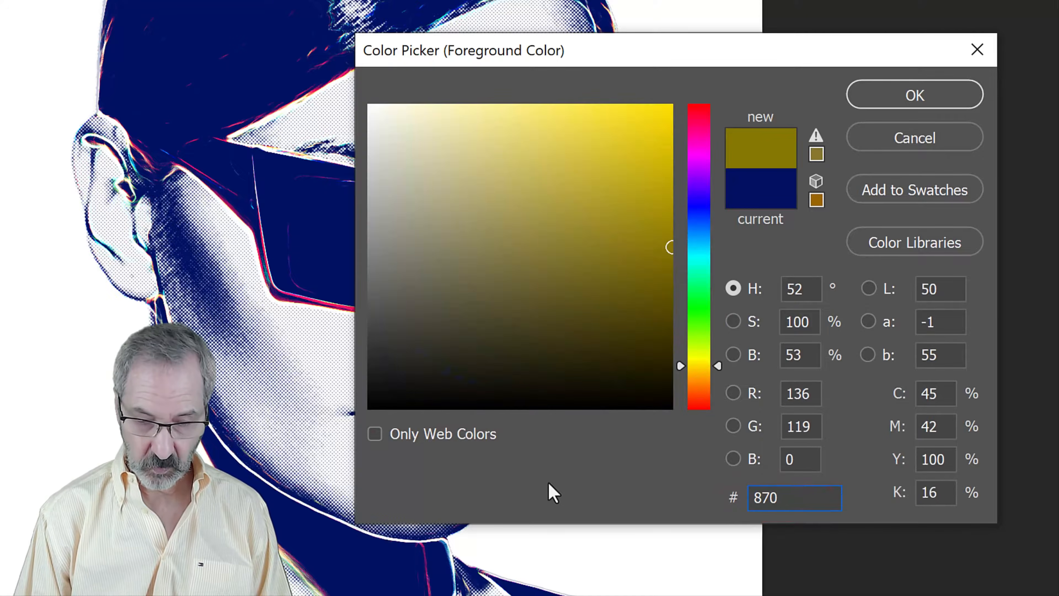
text(107)
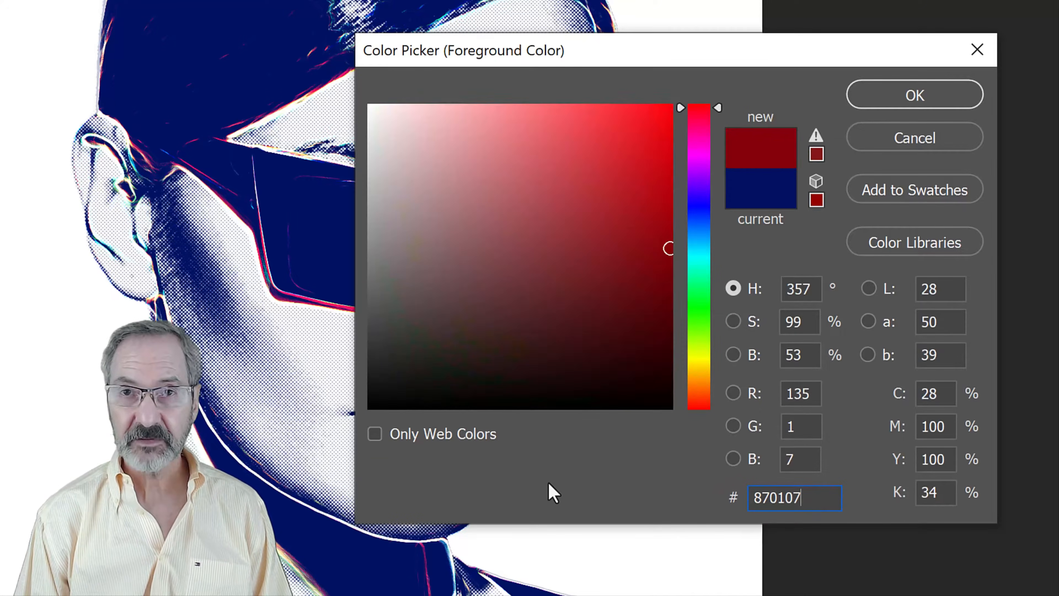
click(902, 95)
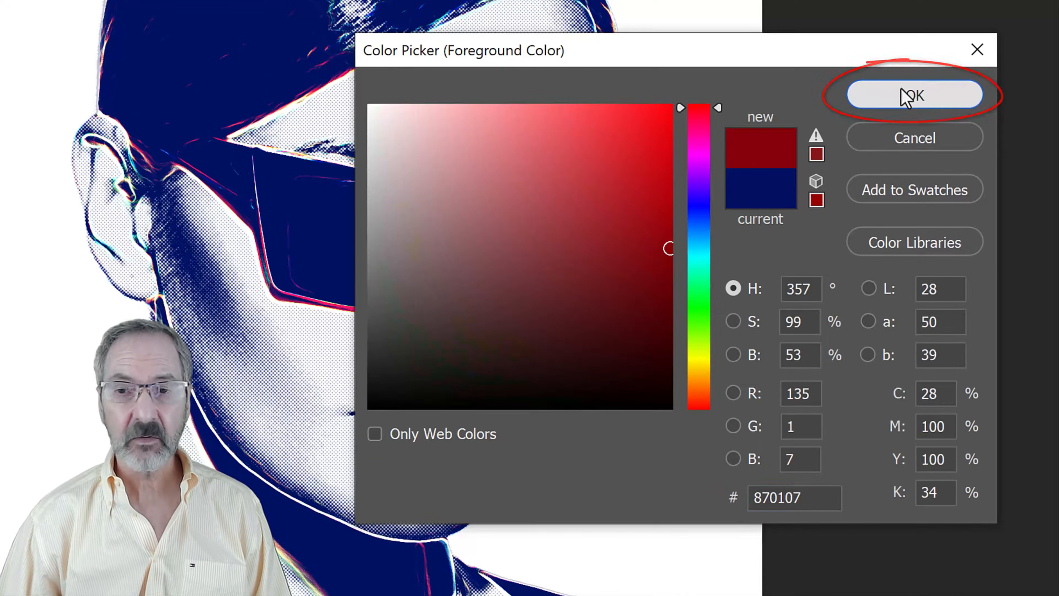
key(Return)
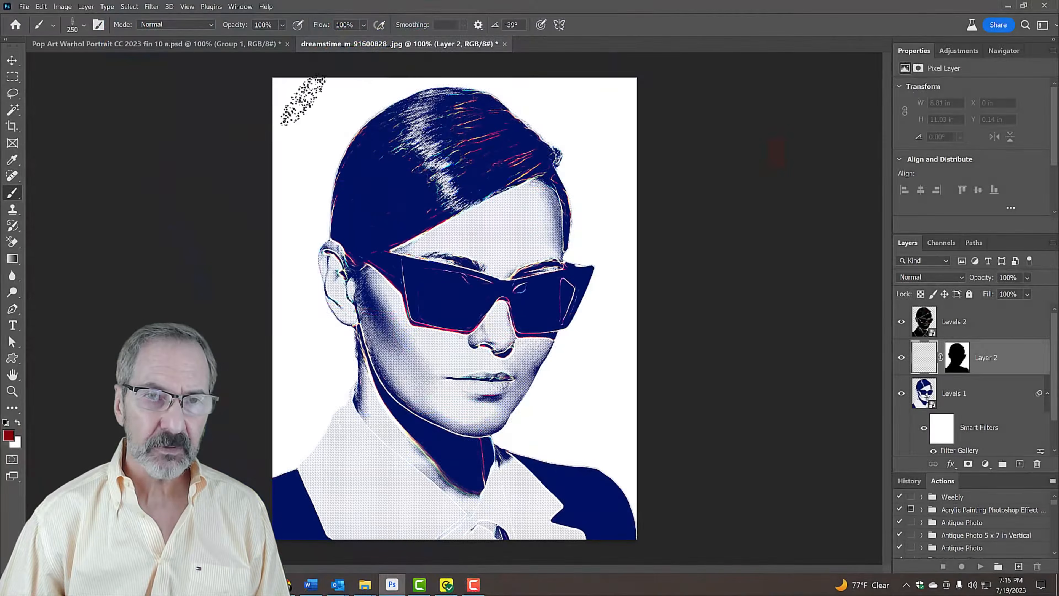
Brush the dark red over the background around the woman on Layer 2, and briefly disable and re-enable the layer's mask to compare
mouse_move(302, 100)
mouse_down()
mouse_move(346, 90)
mouse_move(284, 126)
mouse_move(317, 244)
mouse_move(333, 252)
mouse_move(329, 333)
mouse_move(352, 396)
mouse_move(323, 367)
mouse_move(304, 454)
mouse_move(261, 385)
mouse_up()
mouse_move(374, 88)
mouse_down()
mouse_move(490, 78)
mouse_move(527, 91)
mouse_move(525, 144)
mouse_move(609, 140)
mouse_move(619, 130)
mouse_move(588, 71)
mouse_move(565, 87)
mouse_move(558, 146)
mouse_move(667, 172)
mouse_move(580, 224)
mouse_move(648, 227)
mouse_move(586, 236)
mouse_move(570, 270)
mouse_move(668, 303)
mouse_move(564, 334)
mouse_move(533, 394)
mouse_move(544, 385)
mouse_move(488, 444)
mouse_move(586, 481)
mouse_move(612, 506)
mouse_move(543, 371)
mouse_move(582, 417)
mouse_move(545, 463)
mouse_move(598, 424)
mouse_move(628, 362)
mouse_move(627, 457)
mouse_up()
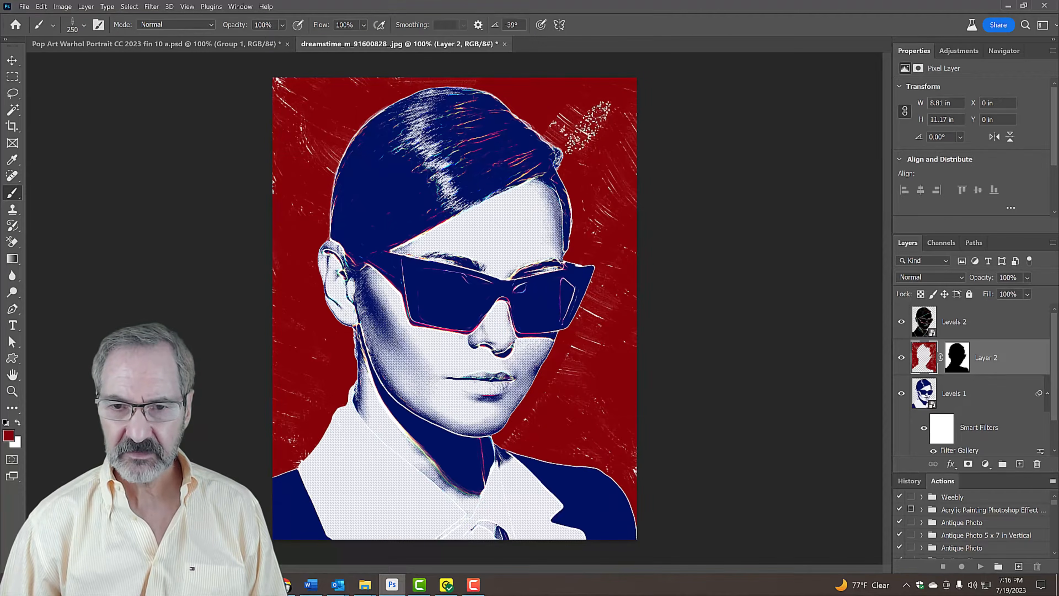
shift+click(956, 360)
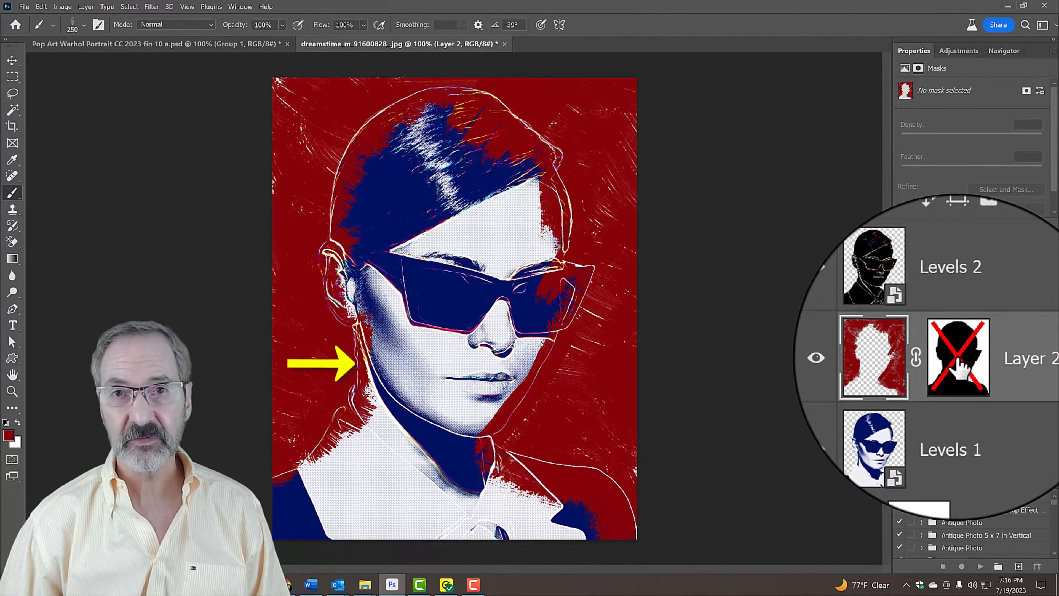
shift+click(959, 364)
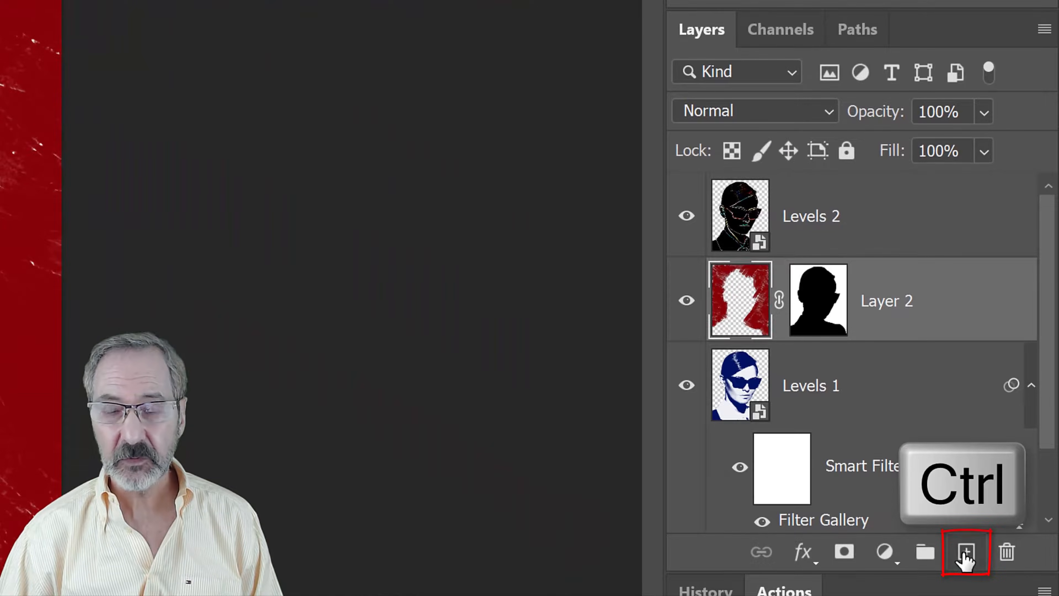
Add an empty layer below Layer 2 and place it in a group named Inside Colors
ctrl+click(965, 555)
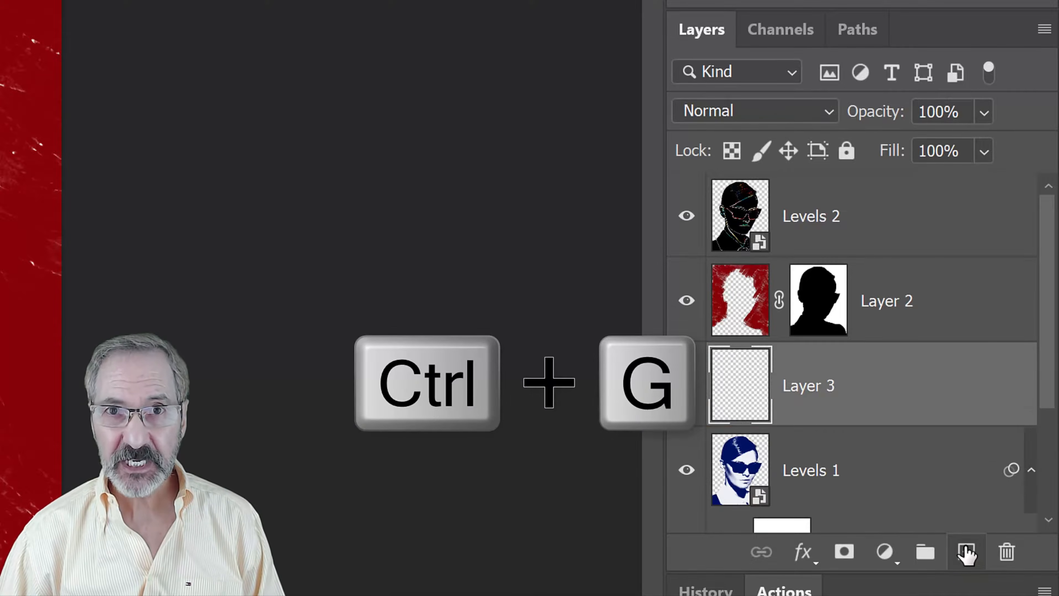
key(ctrl+g)
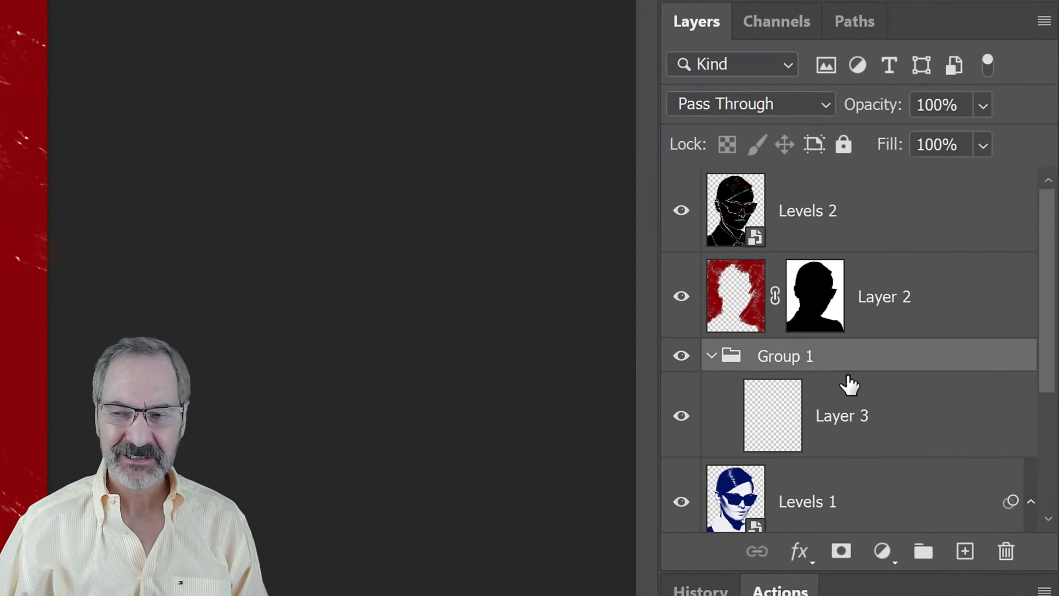
double_click(791, 356)
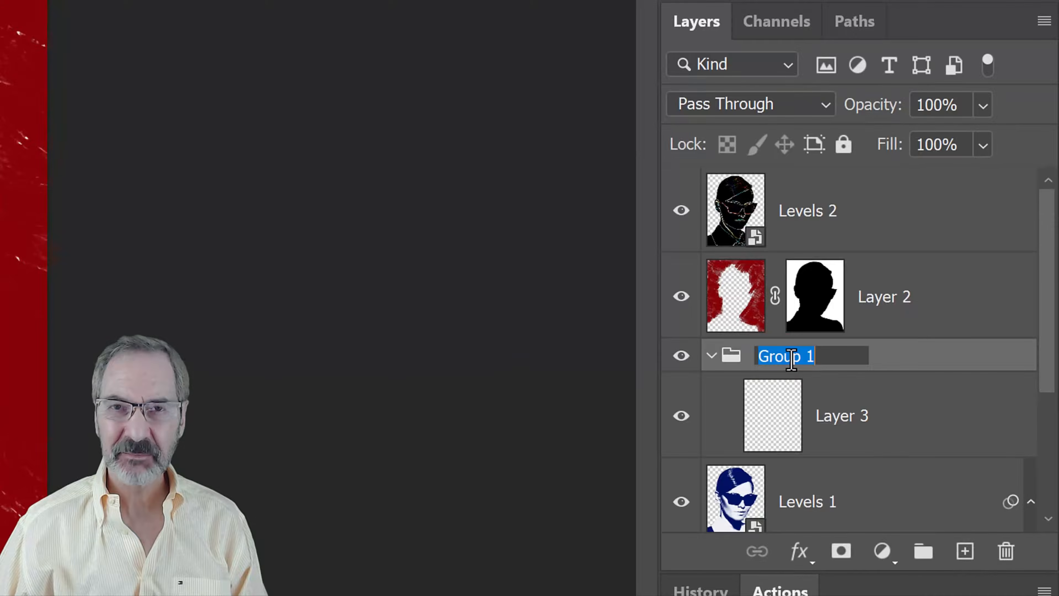
text(Inside Colors)
key(Return)
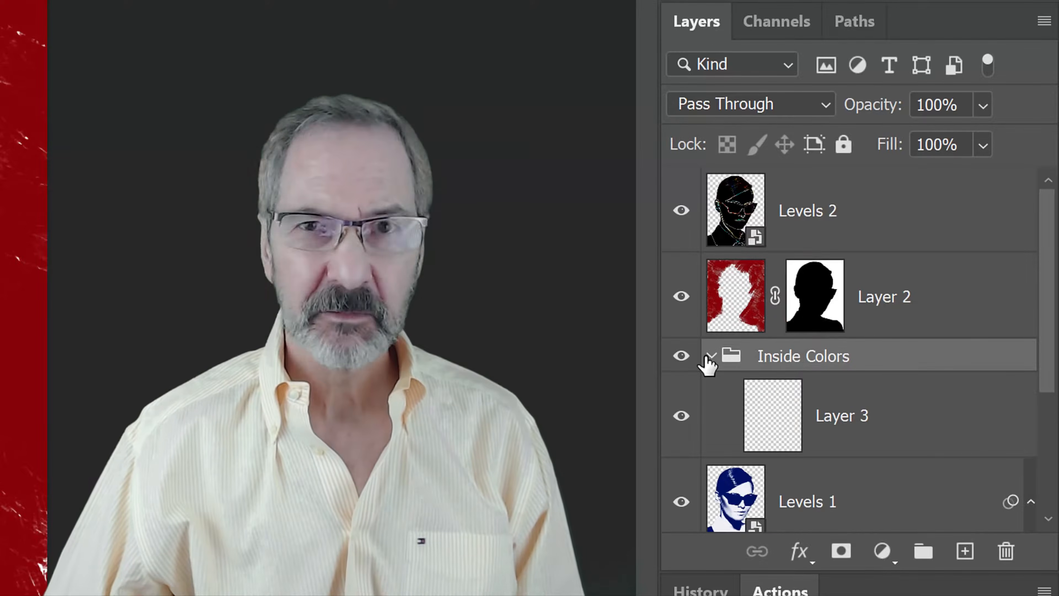
Set the foreground colour to #680000 and brush it across the upper part of the hair on Layer 3
click(773, 420)
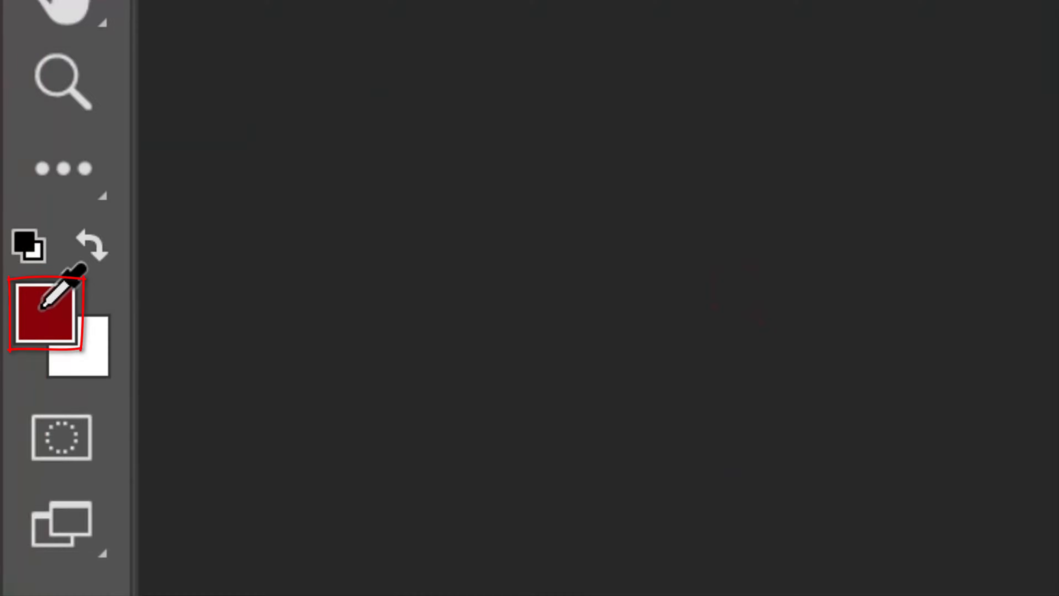
click(43, 307)
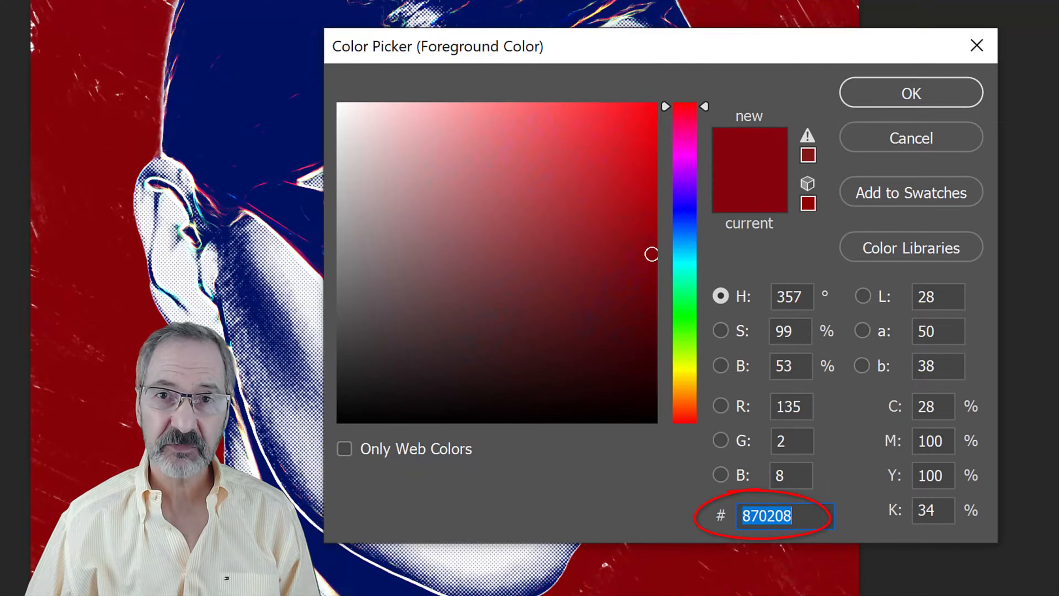
text(68)
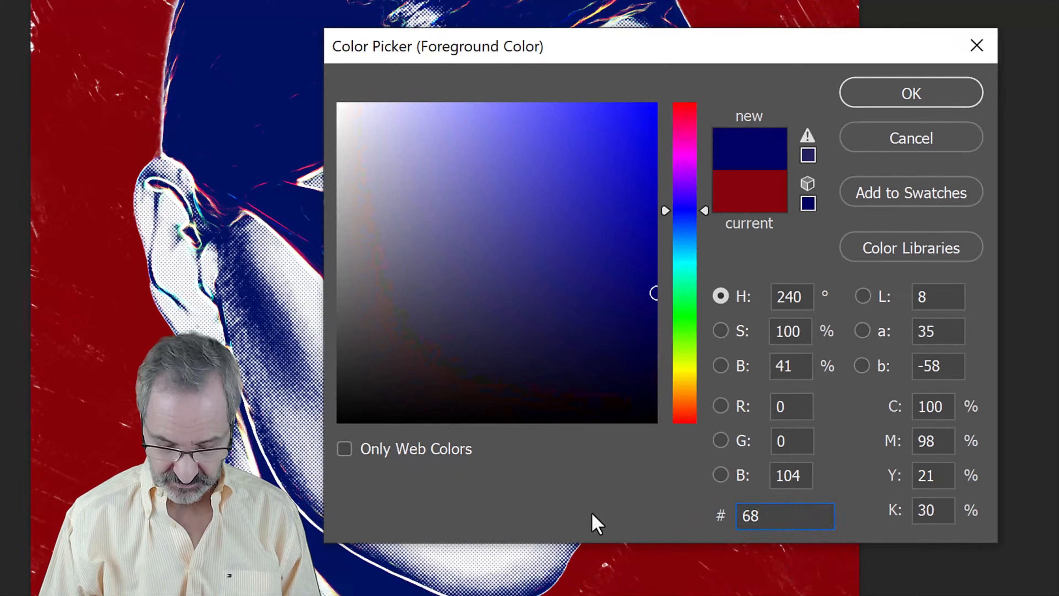
text(0000)
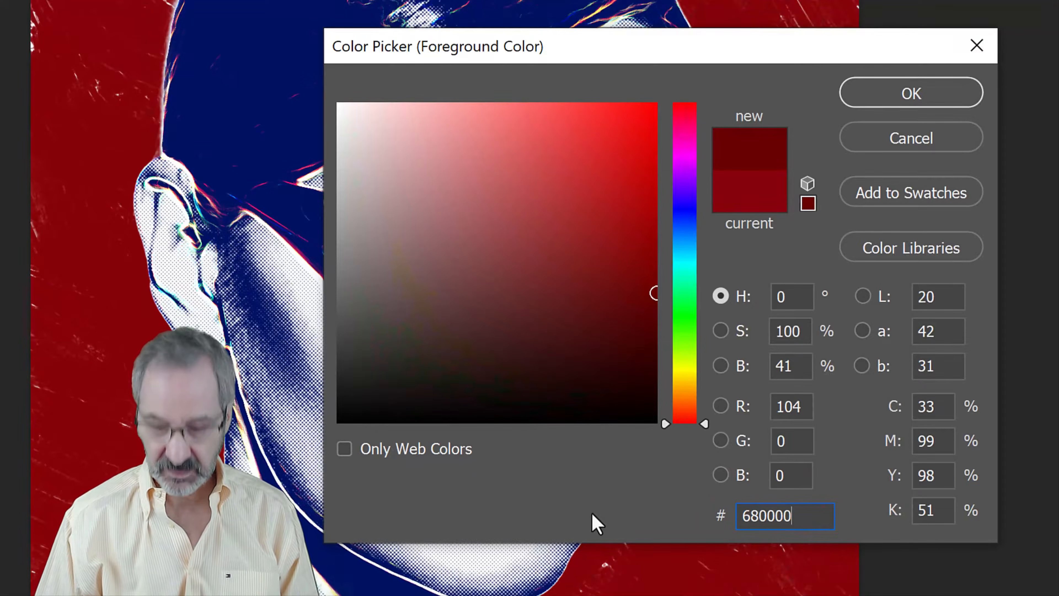
key(Return)
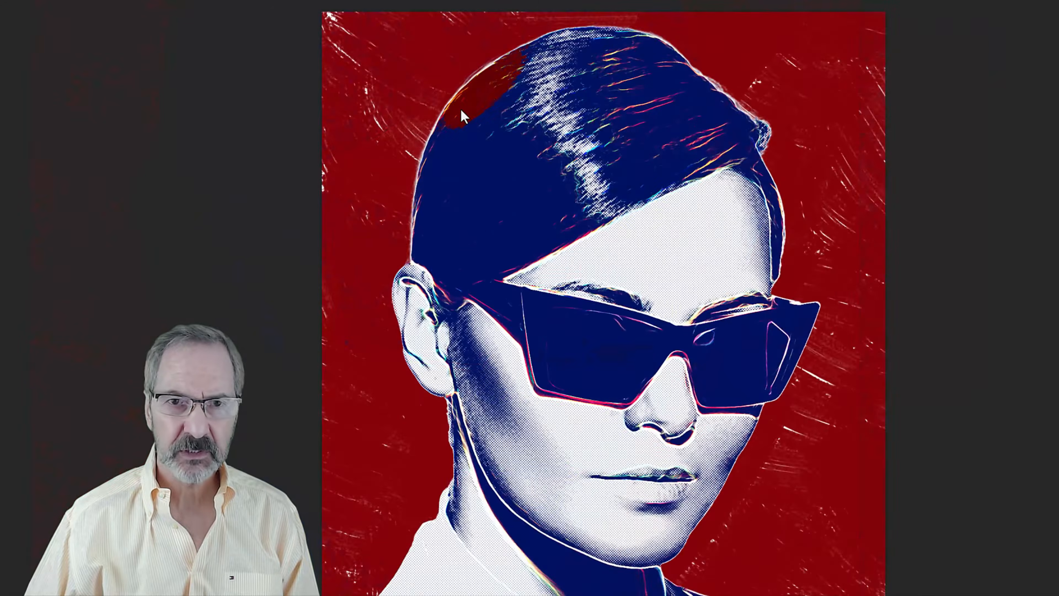
mouse_move(461, 111)
mouse_down()
mouse_move(696, 93)
mouse_move(653, 83)
mouse_up()
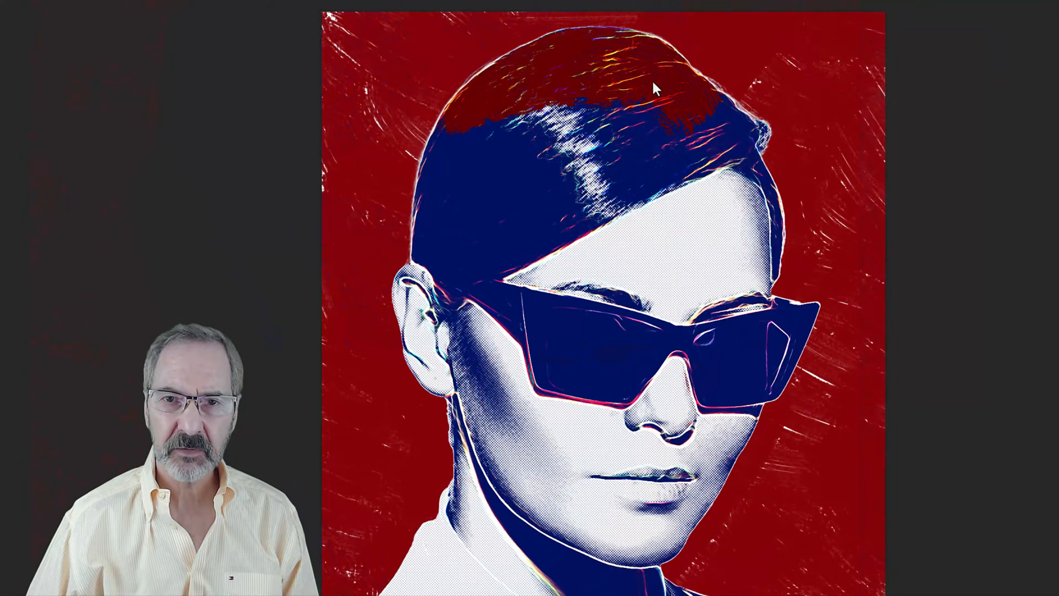
mouse_move(704, 156)
mouse_down()
mouse_move(591, 212)
mouse_move(612, 117)
mouse_move(427, 134)
mouse_up()
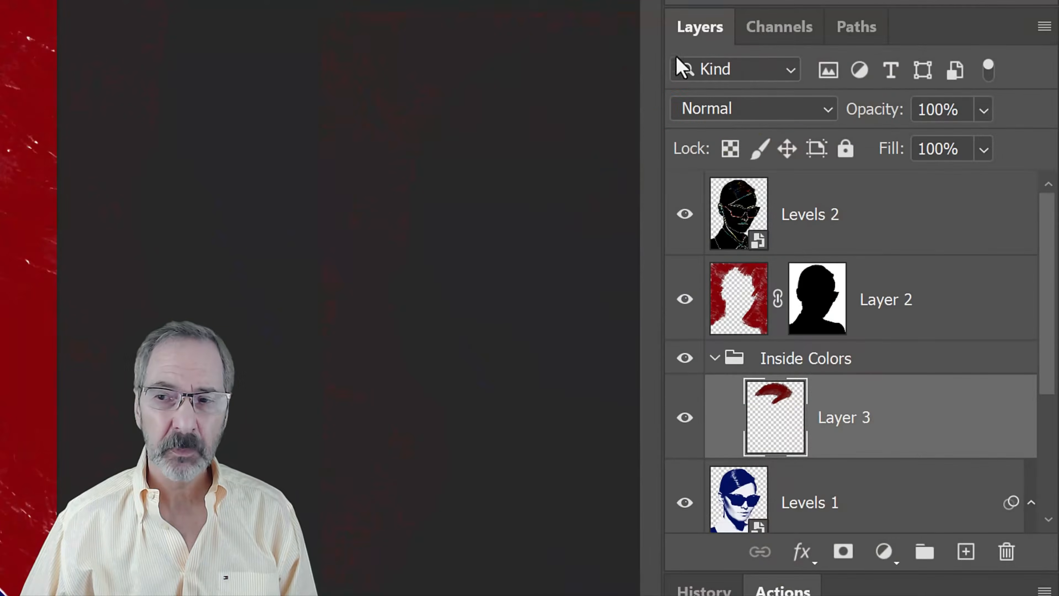
Try out Layer 3's blend modes one after another, from Darken through Luminosity
click(772, 105)
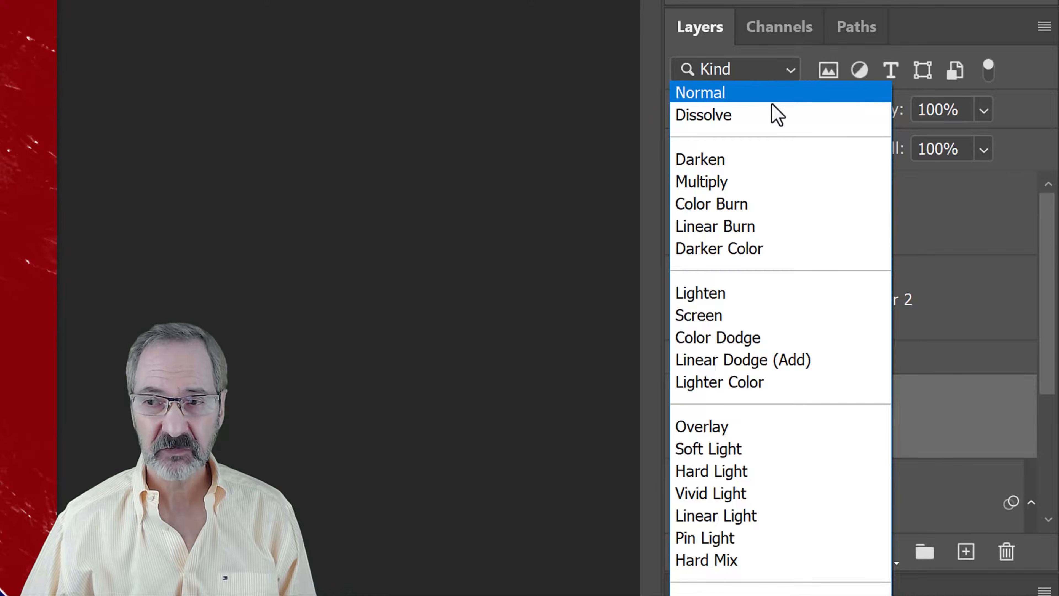
click(758, 99)
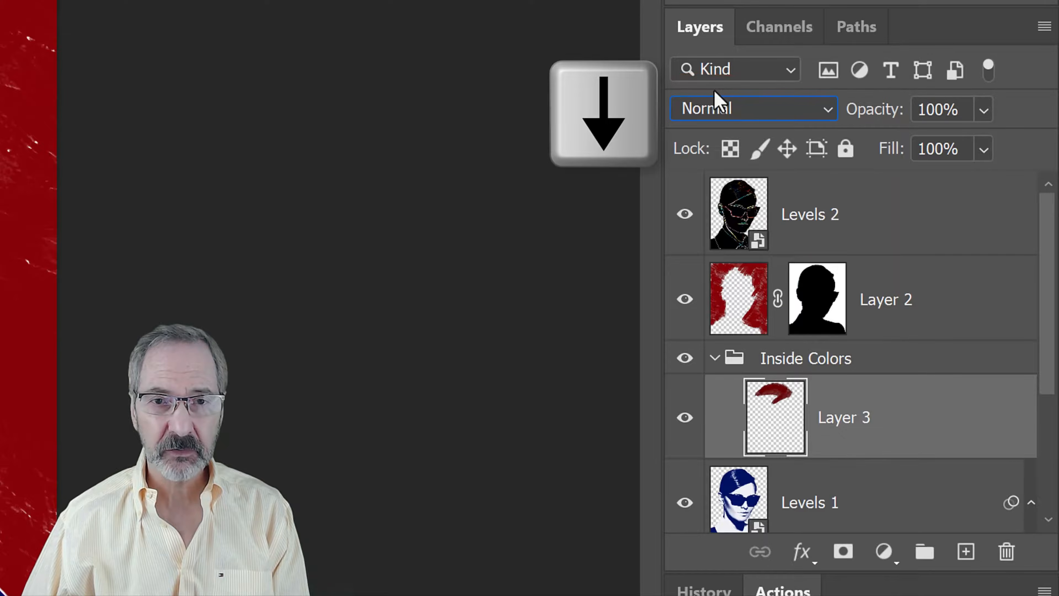
key(Down)
key(Down)
key(Down)
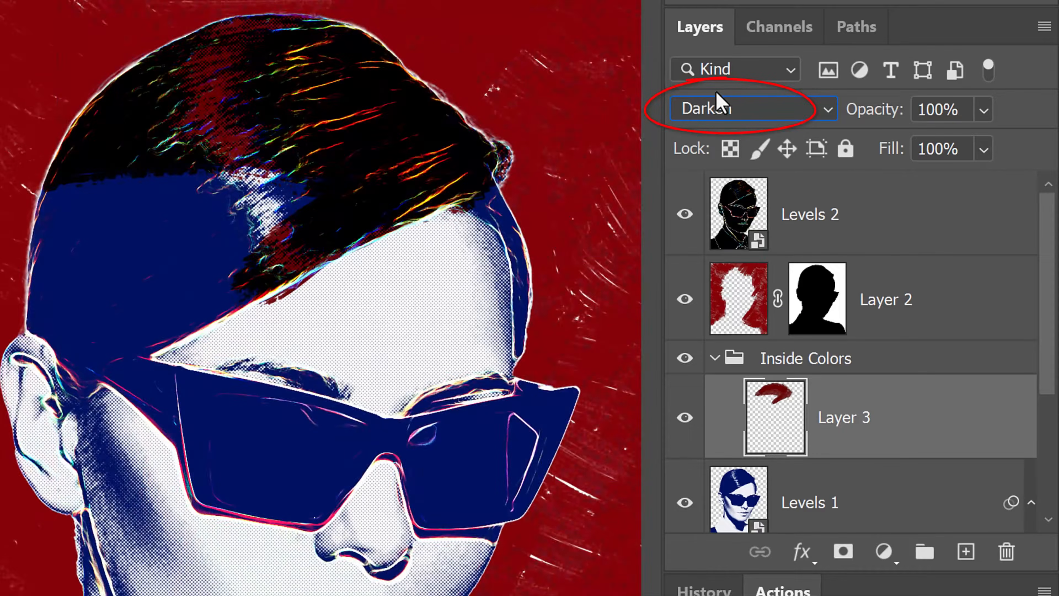
key(Down)
key(Down)
key(Down)
key(Down)
key(Down)
key(Down)
key(Down)
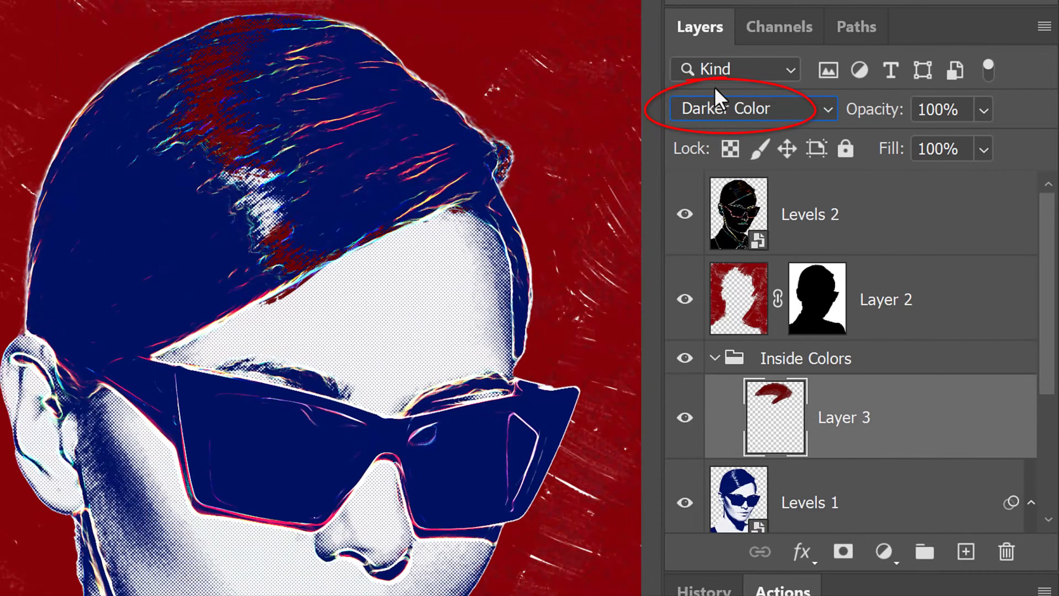
key(Down)
key(Down)
key(Down)
key(Down)
key(Down)
key(Down)
key(Down)
key(Down)
key(Down)
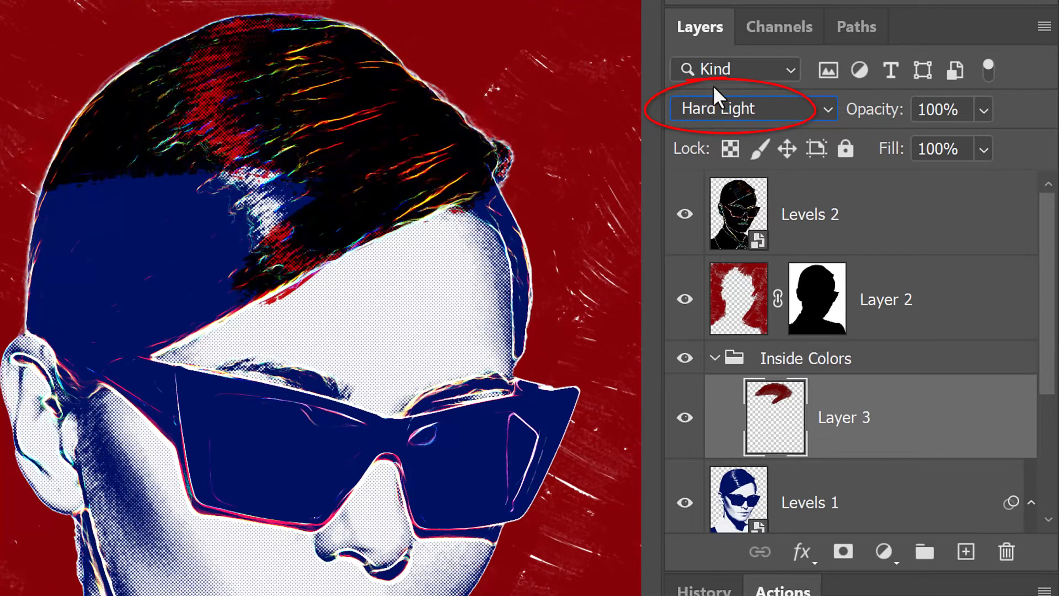
key(Down)
key(Down)
key(Down)
key(Down)
key(Down)
key(Down)
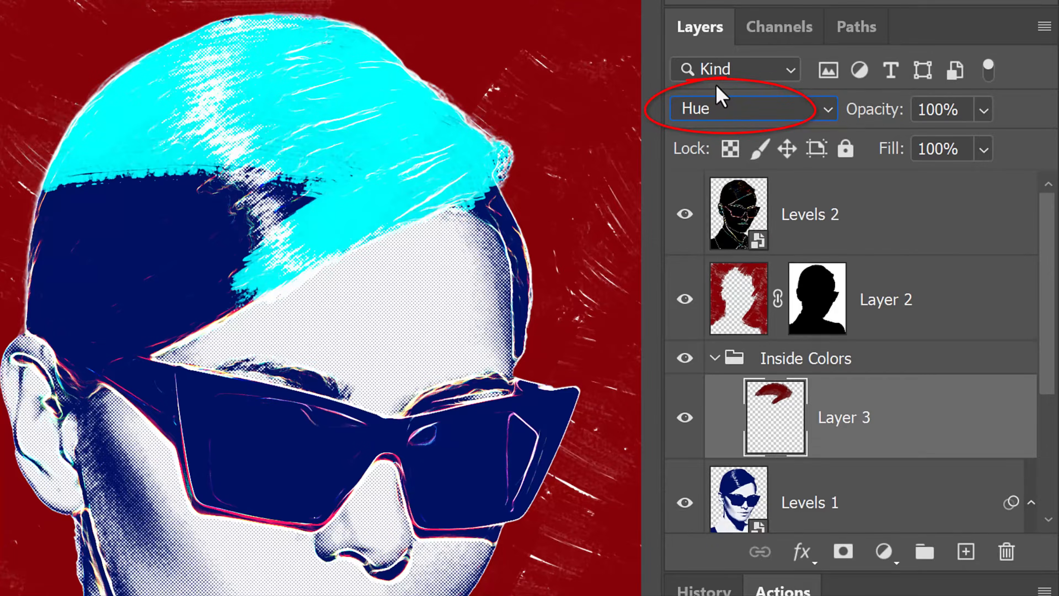
key(Down)
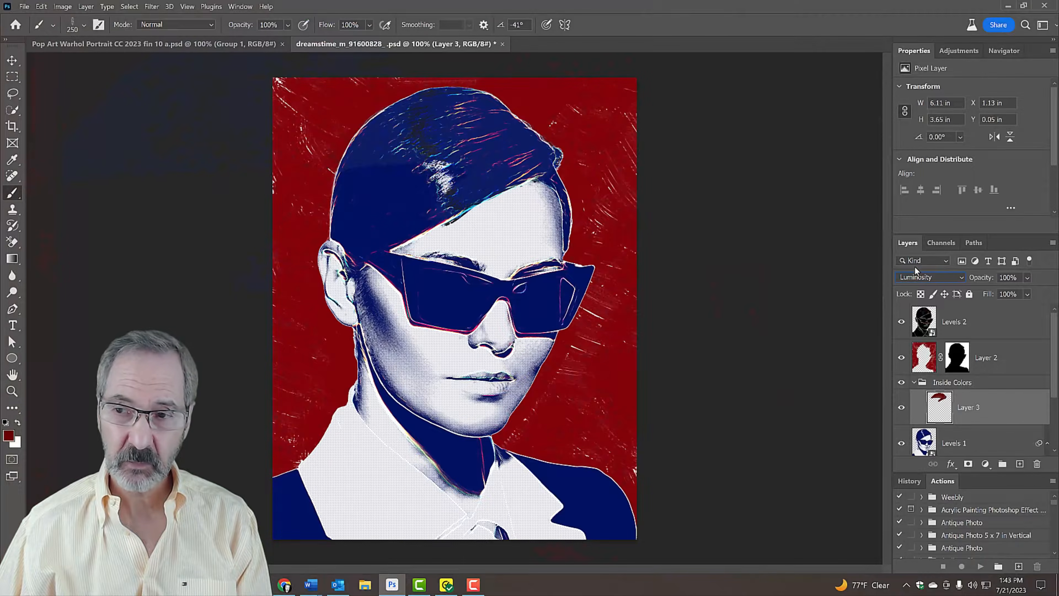
Set Layer 3's blend mode to Screen and brush over the remaining hair, reducing the brush to 80 px for the narrow strand beside the forehead
click(951, 275)
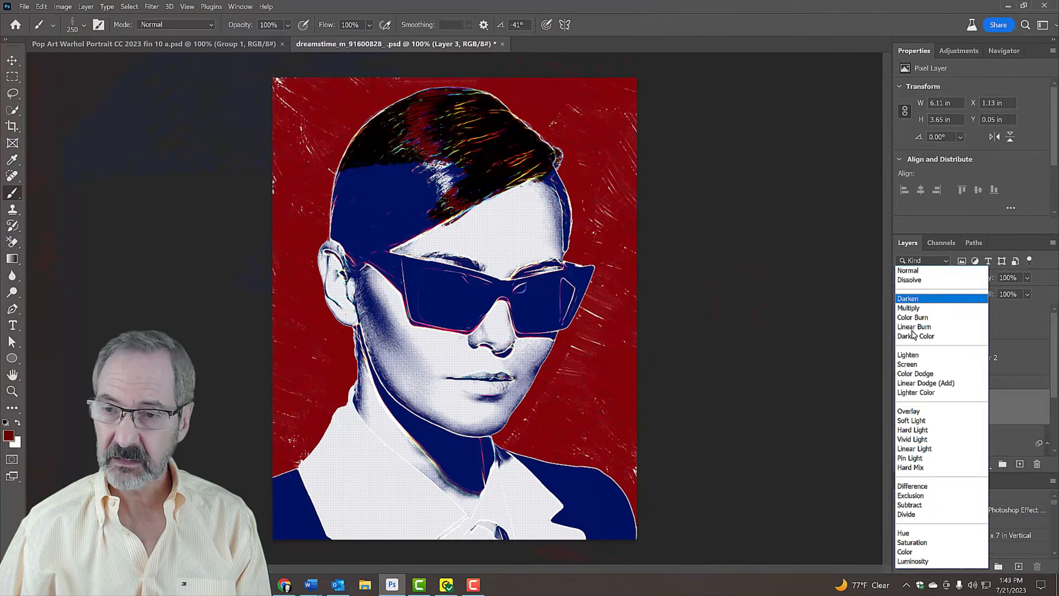
click(909, 364)
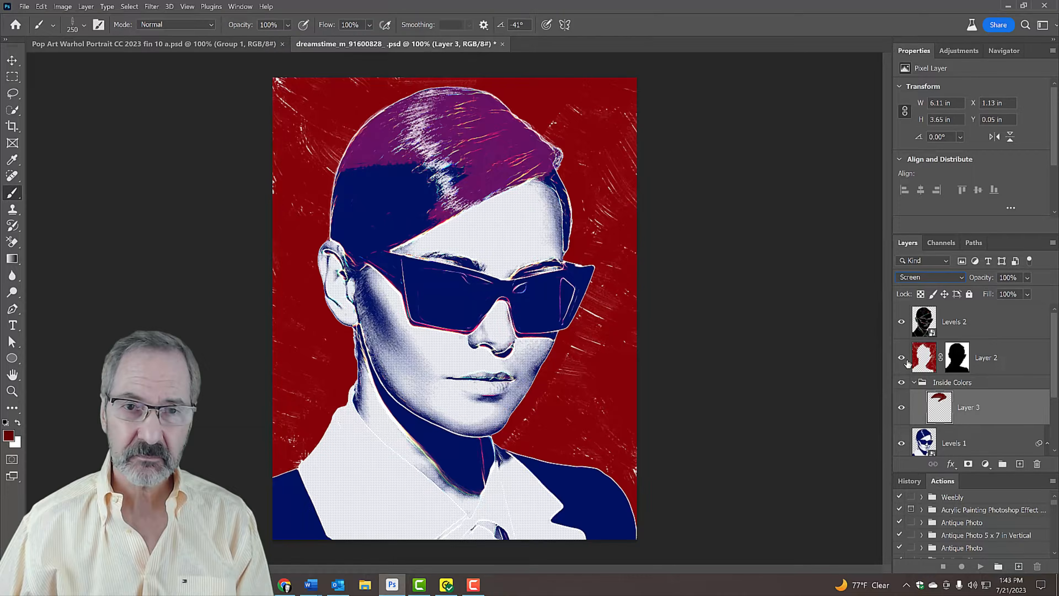
mouse_move(457, 170)
mouse_down()
mouse_move(396, 167)
mouse_move(359, 200)
mouse_move(466, 172)
mouse_move(435, 205)
mouse_move(382, 232)
mouse_move(342, 190)
mouse_move(359, 269)
mouse_up()
key(bracketleft)
key(bracketleft)
key(bracketleft)
key(bracketleft)
key(bracketleft)
key(bracketleft)
key(bracketleft)
drag(548, 173, 571, 242)
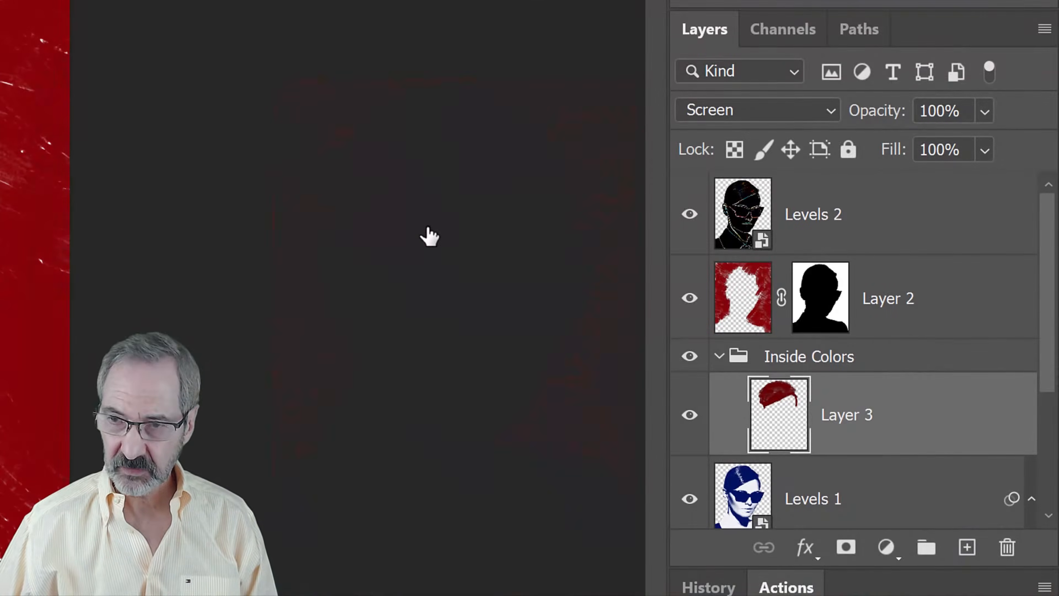
Add an empty layer below Layer 3 in the Inside Colors group and set the foreground colour to orange #FD951B
ctrl+click(967, 549)
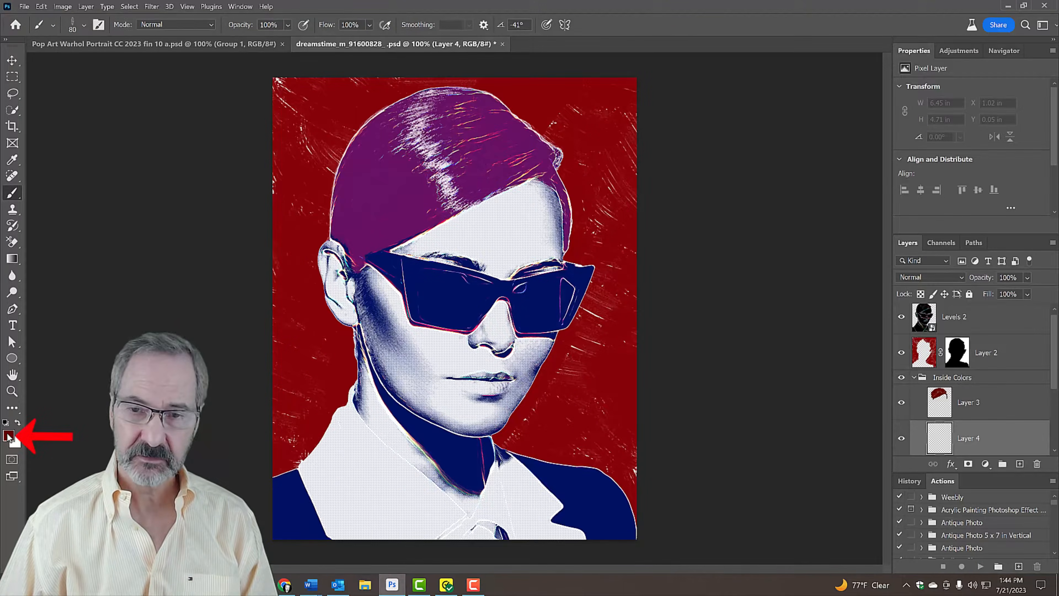
click(8, 436)
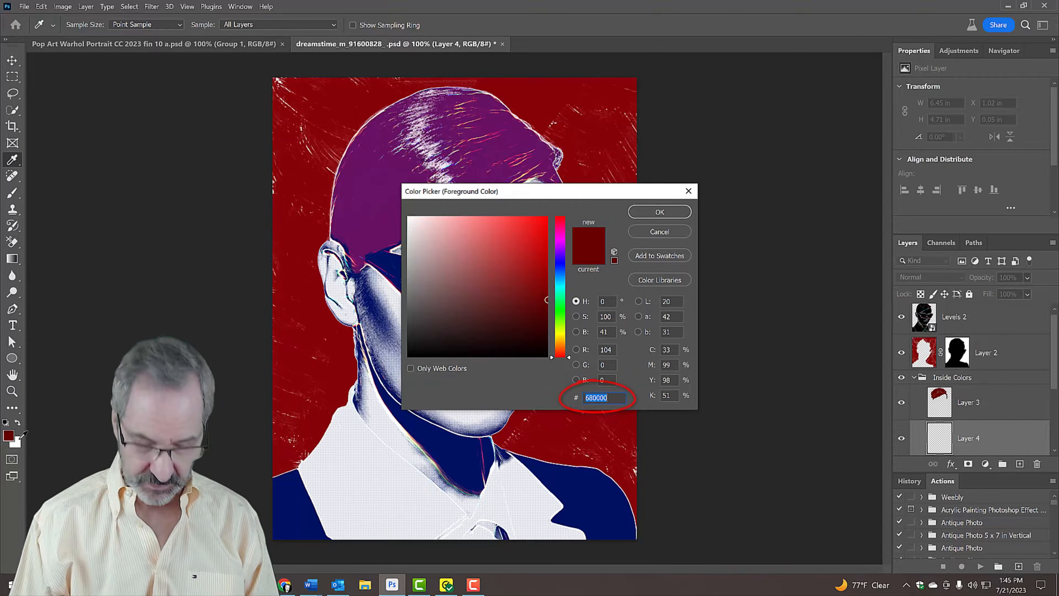
text(FD951)
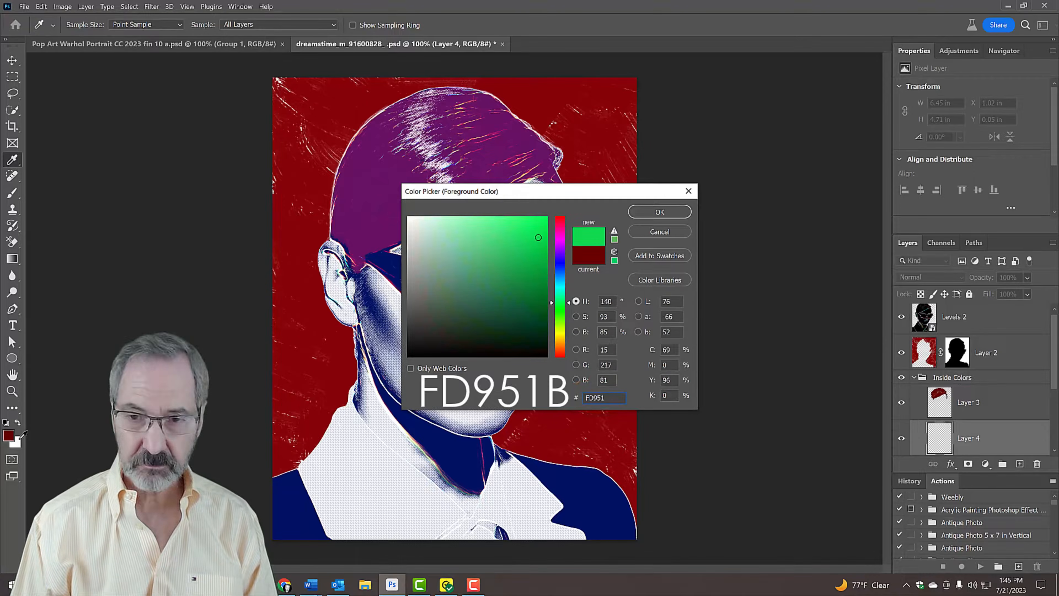
text(B)
key(Return)
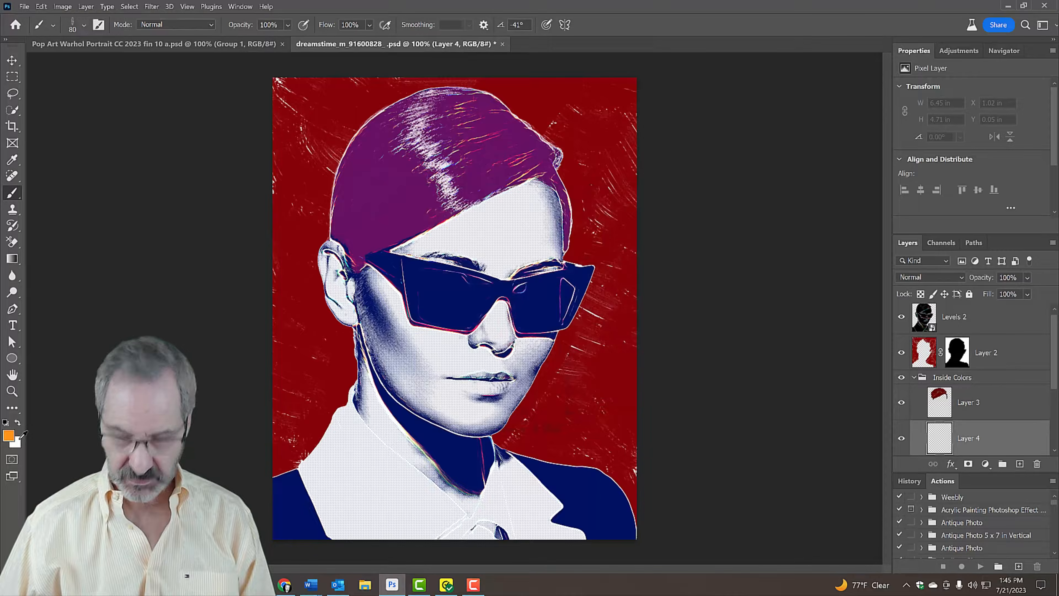
Brush the orange over both sides of the shirt collar on Layer 4 with an enlarged brush, and add a layer mask to Layer 4
key(Caps_Lock)
key(Caps_Lock)
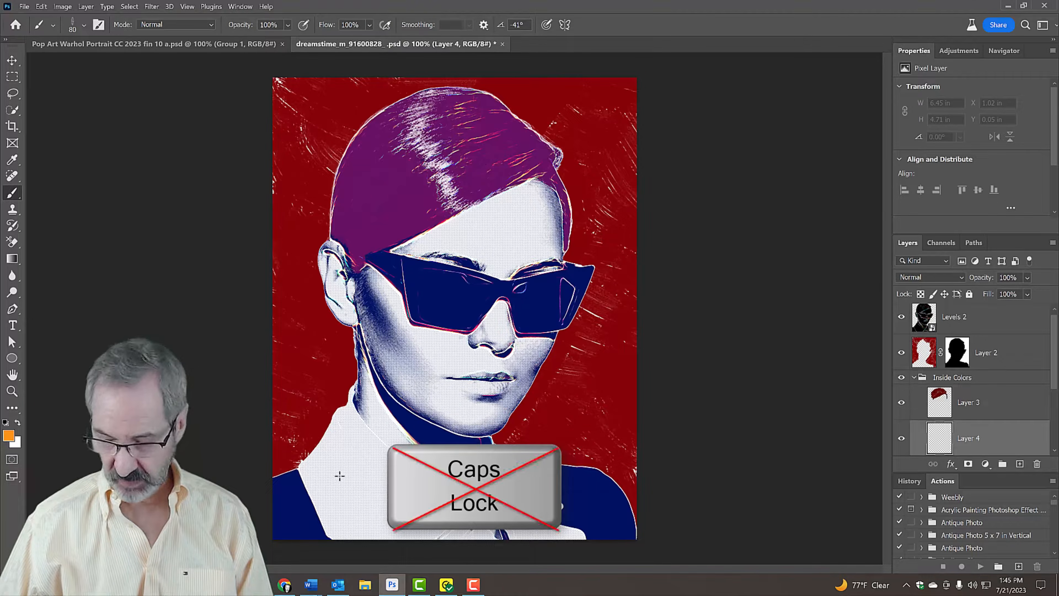
key(bracketright)
key(bracketright)
key(bracketright)
key(bracketright)
key(bracketright)
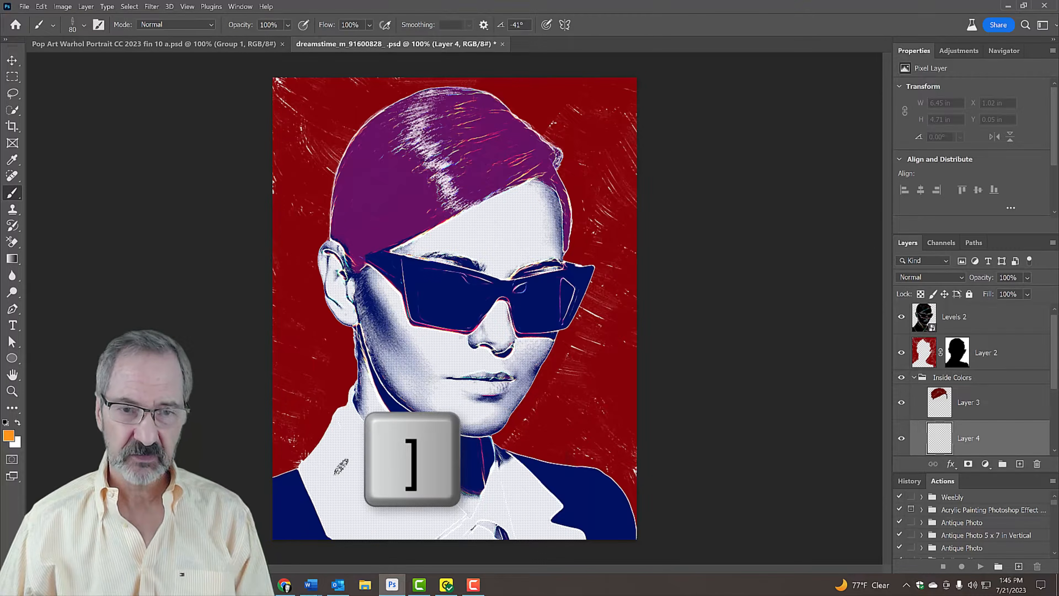
mouse_move(388, 418)
mouse_down()
mouse_move(523, 539)
mouse_move(517, 547)
mouse_move(463, 488)
mouse_move(383, 434)
mouse_move(373, 480)
mouse_move(352, 488)
mouse_move(375, 571)
mouse_move(390, 485)
mouse_move(471, 550)
mouse_up()
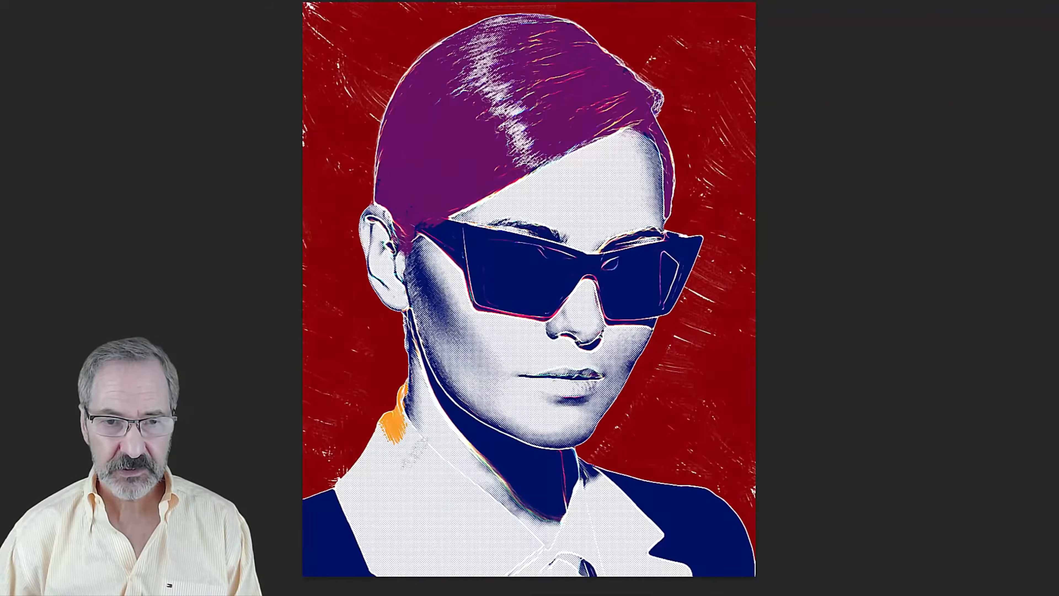
mouse_move(433, 488)
mouse_down()
mouse_move(442, 549)
mouse_move(517, 555)
mouse_up()
mouse_move(580, 459)
mouse_down()
mouse_move(606, 490)
mouse_move(619, 487)
mouse_move(665, 531)
mouse_move(627, 565)
mouse_up()
mouse_move(600, 474)
mouse_down()
mouse_move(565, 515)
mouse_move(559, 551)
mouse_move(579, 548)
mouse_move(607, 570)
mouse_up()
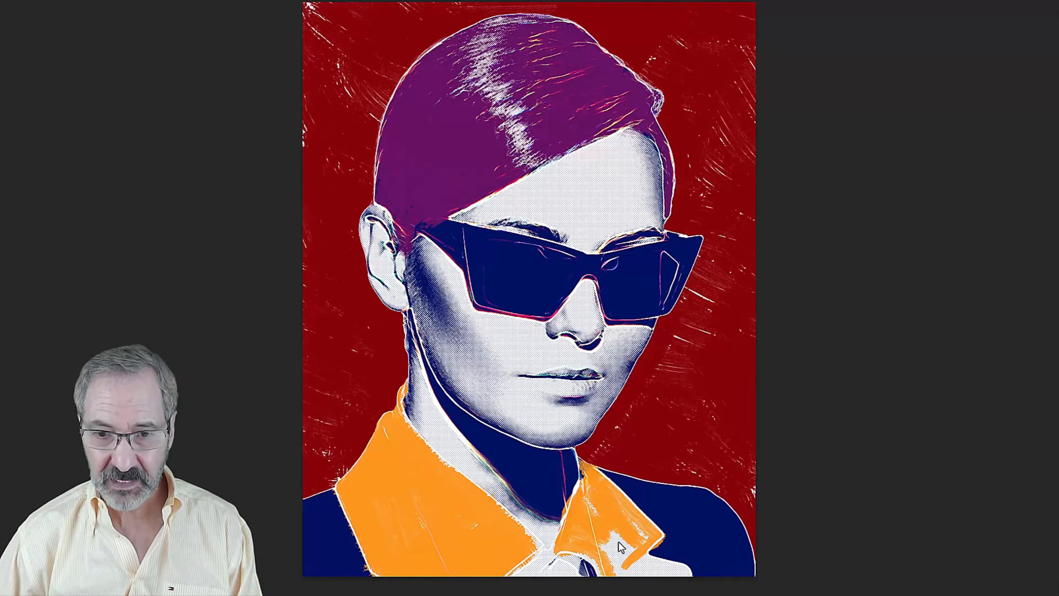
drag(604, 510, 608, 538)
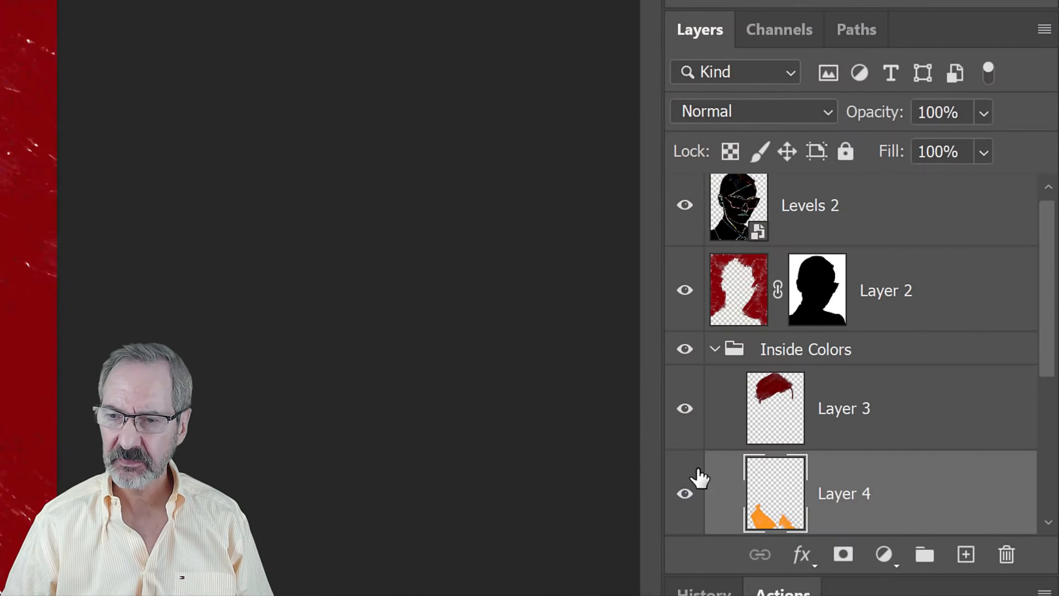
click(843, 555)
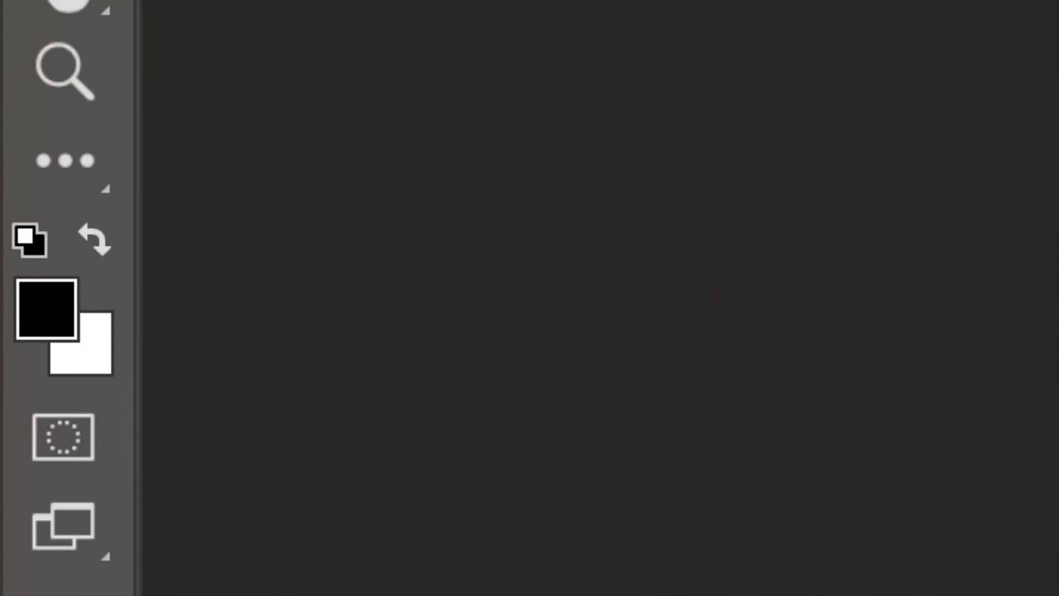